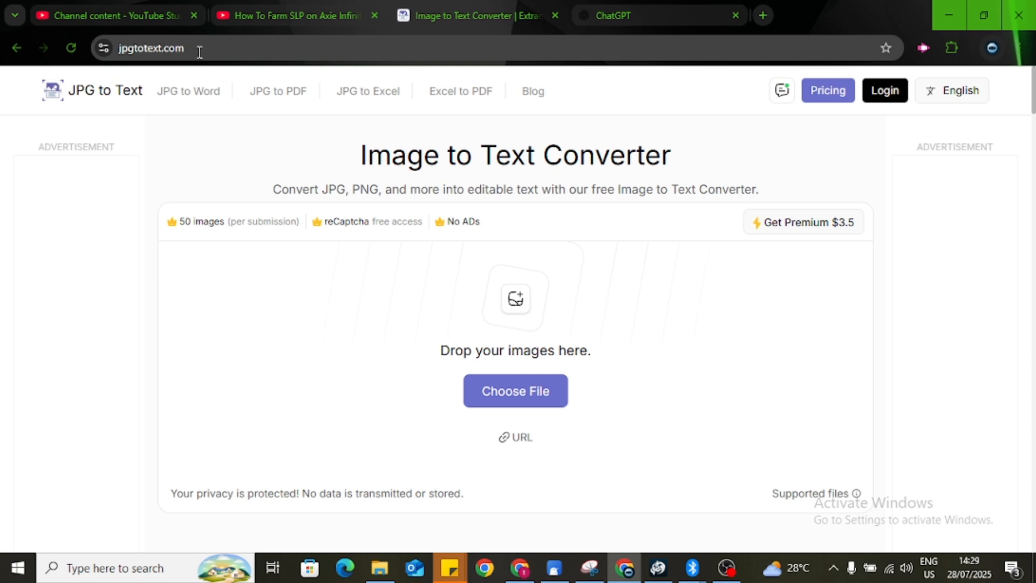
click(199, 52)
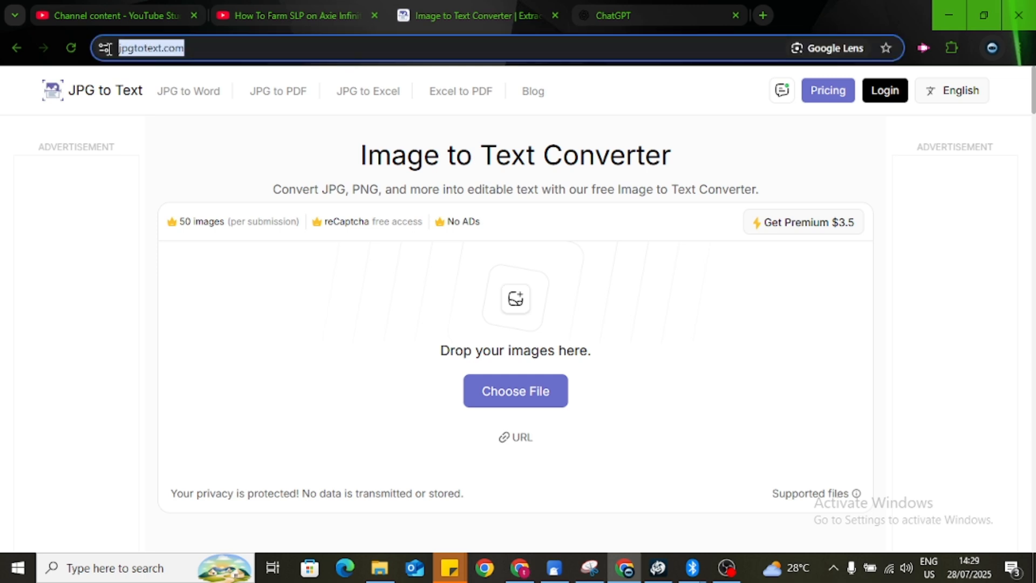
click(171, 156)
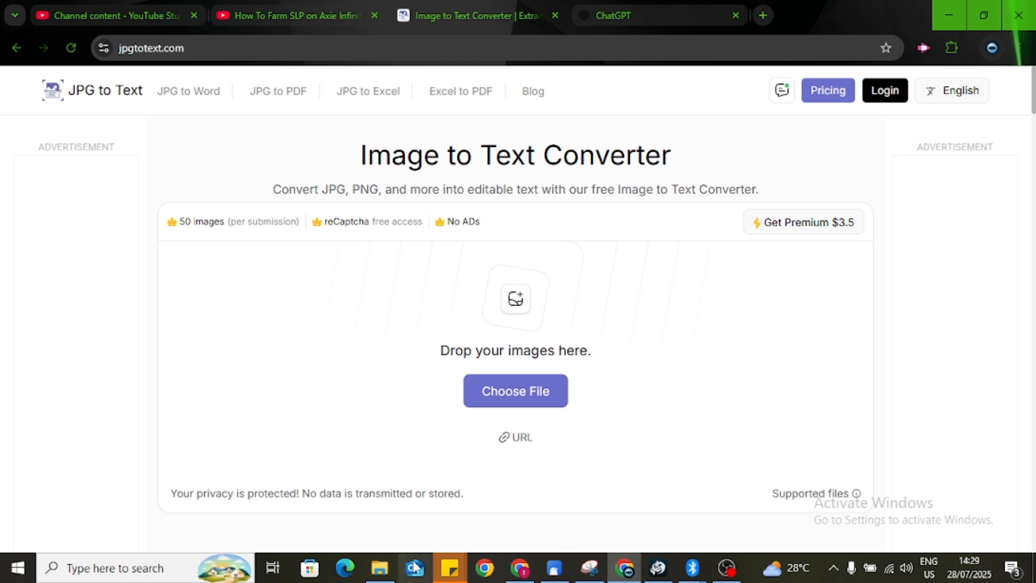
Open the Documents folder in File Explorer and view the handwritten note photo 20250728_131533.
click(380, 568)
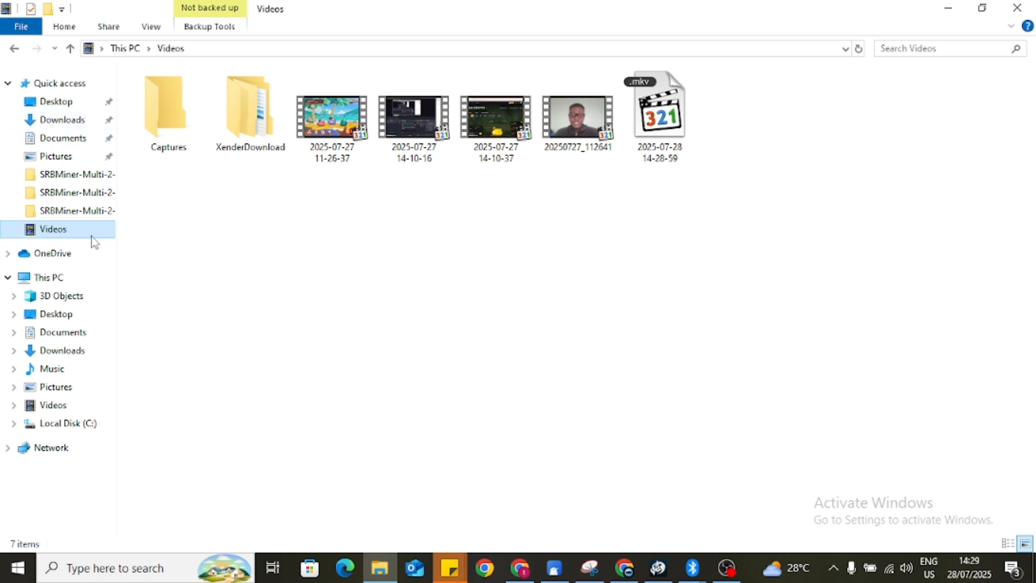
click(69, 139)
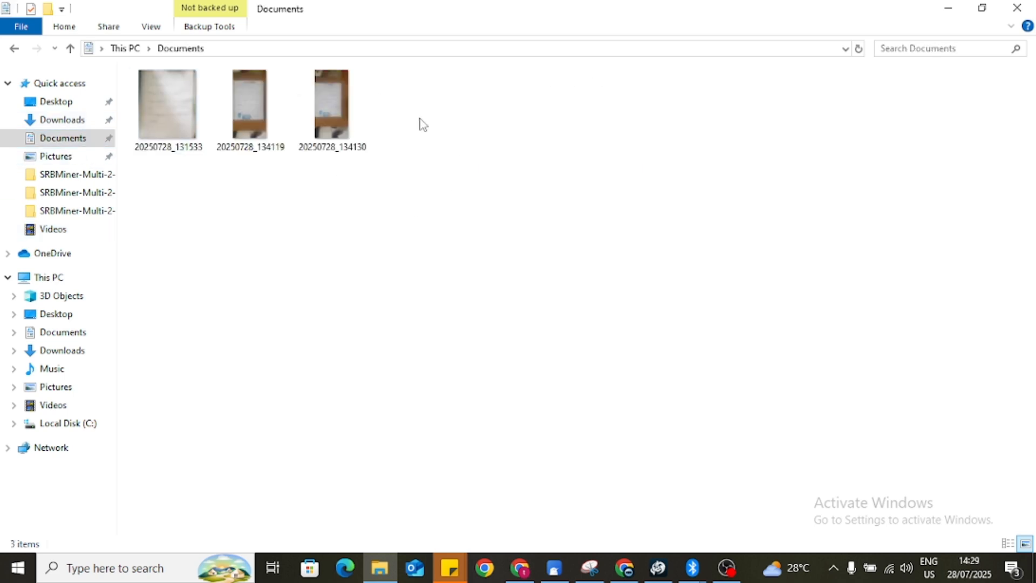
drag(421, 123, 186, 128)
click(322, 208)
click(173, 113)
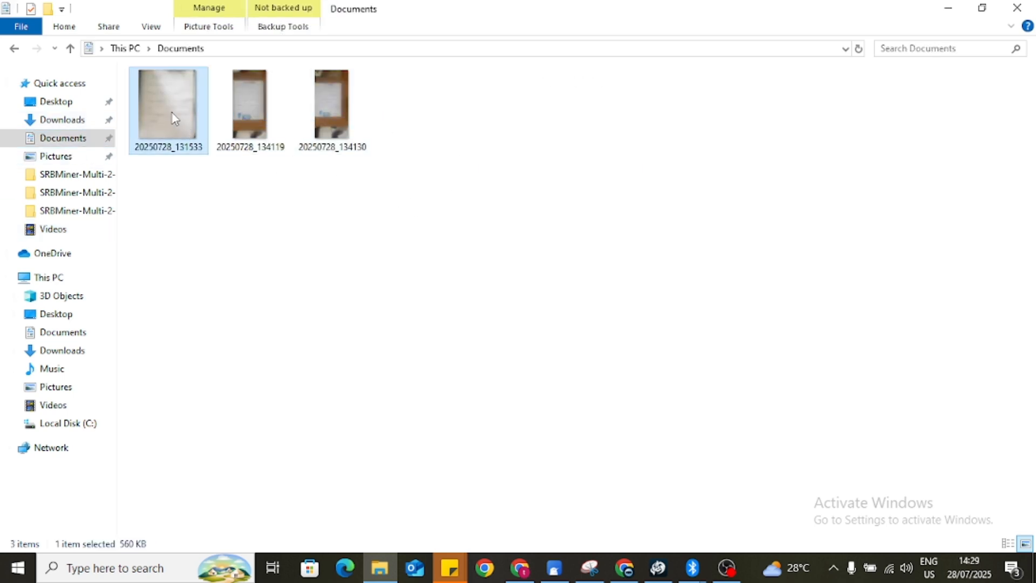
key(Return)
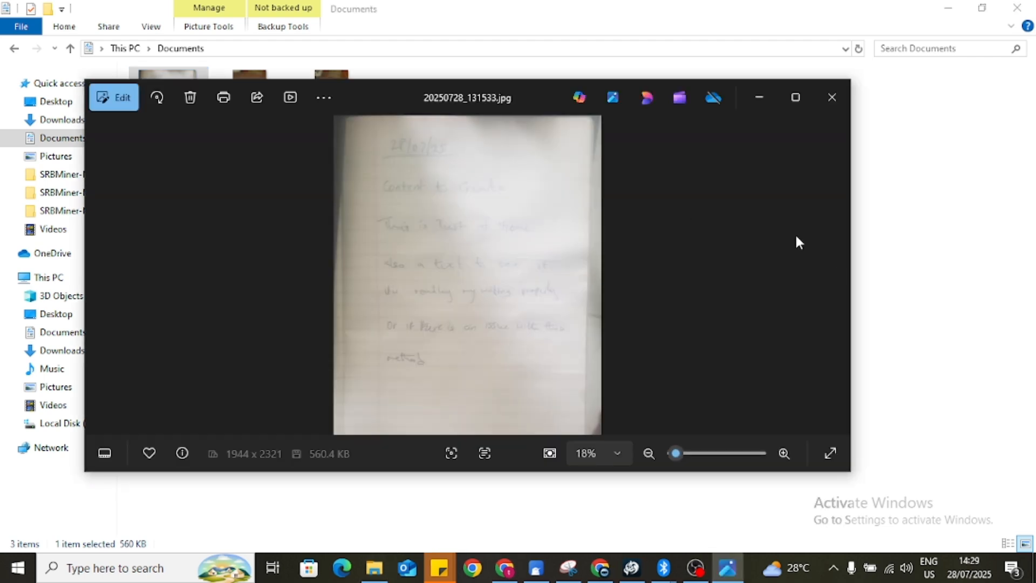
click(881, 231)
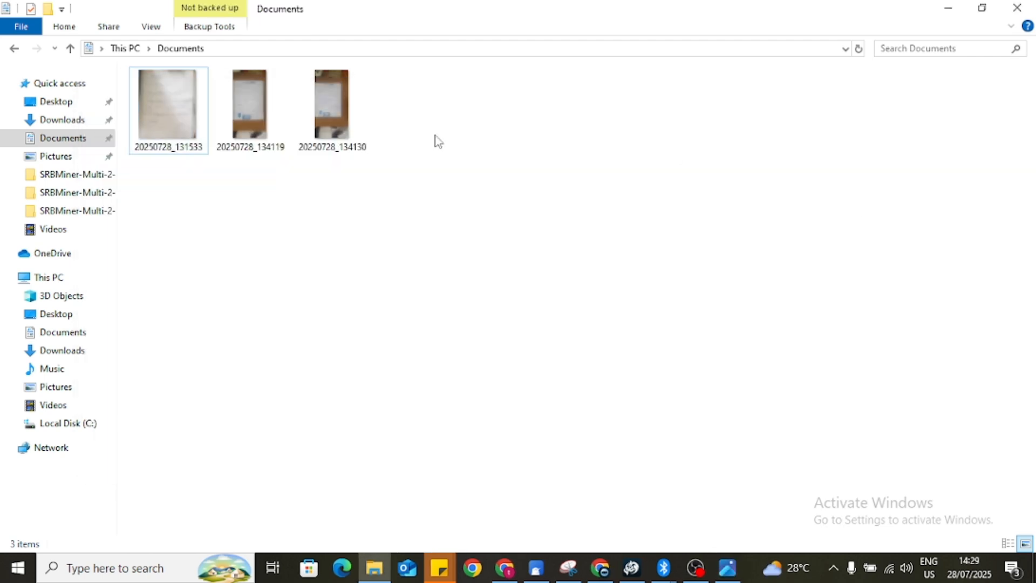
Crop the photo 20250728_134119 to the notebook page, about 1829 x 2296 pixels, and save it over the original.
click(244, 112)
key(Return)
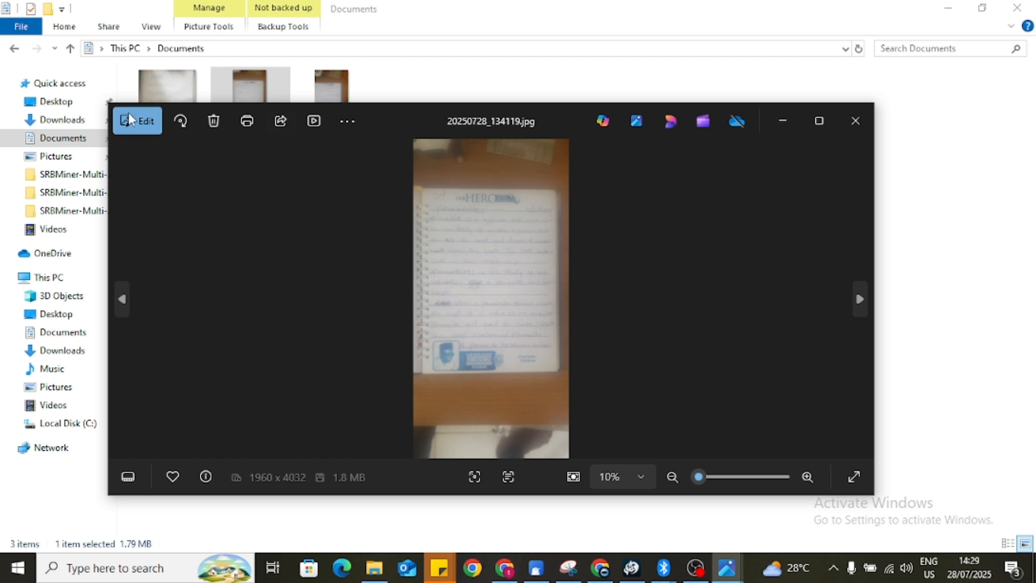
click(150, 122)
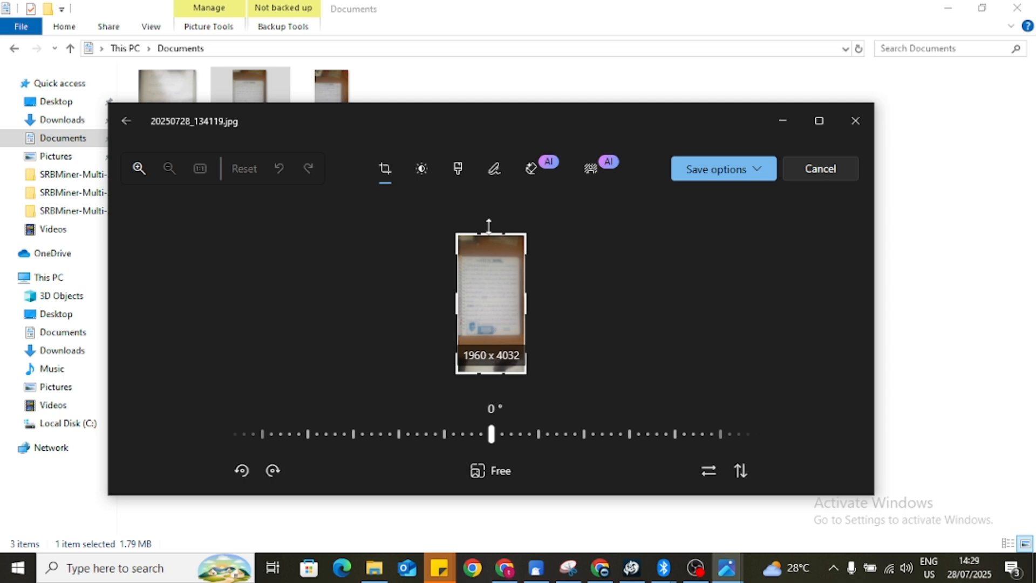
drag(522, 235, 519, 260)
drag(534, 376, 530, 334)
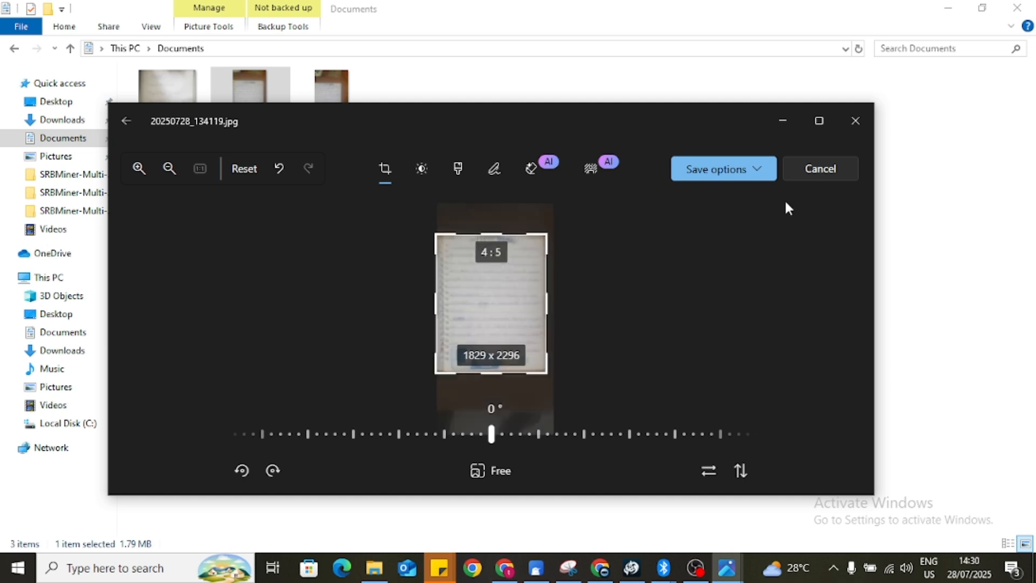
click(723, 177)
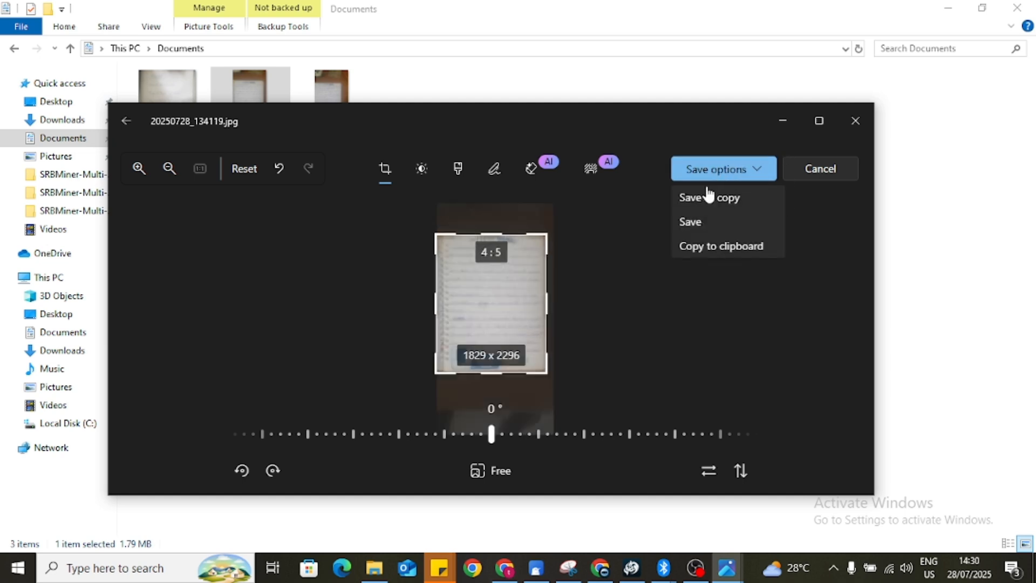
click(703, 221)
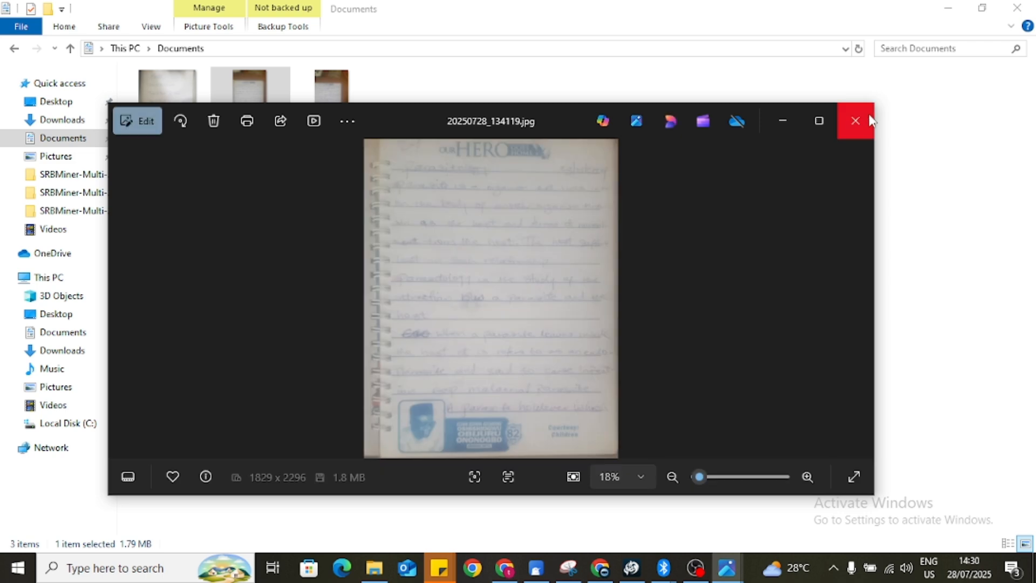
click(854, 121)
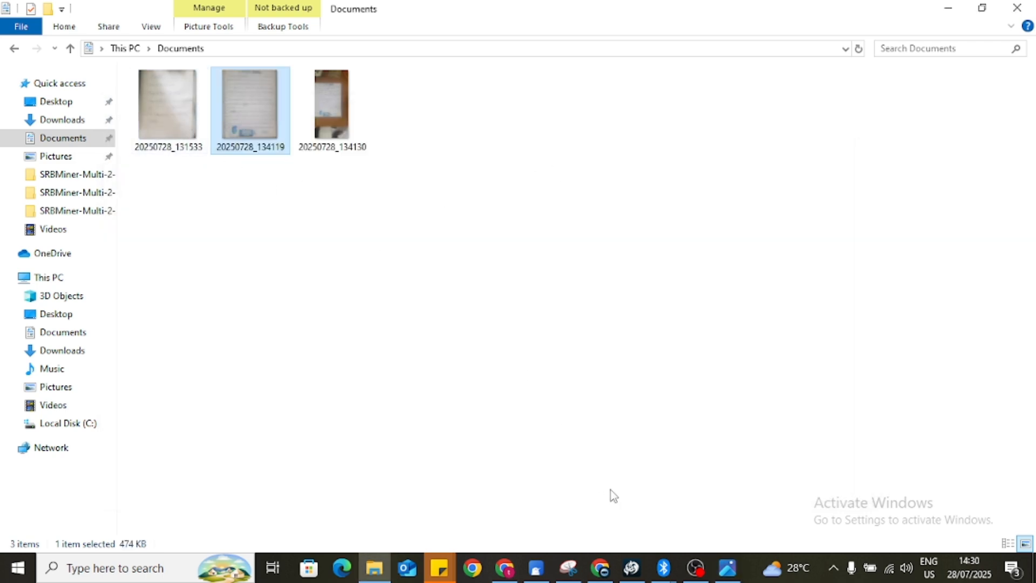
In the browser's JPG to Text converter, upload 20250728_131533 and 20250728_134119 and start extracting their text.
click(505, 568)
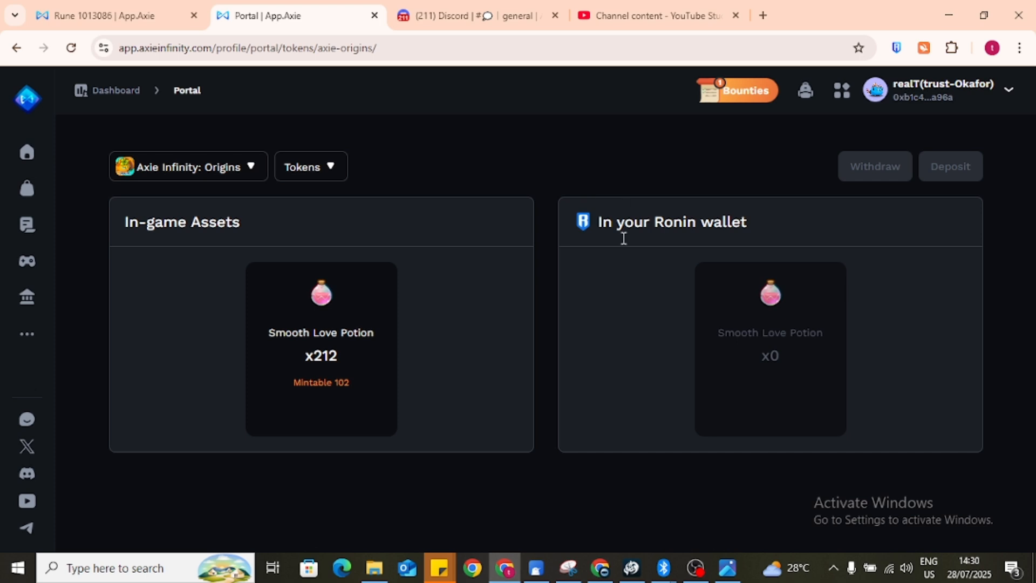
click(600, 567)
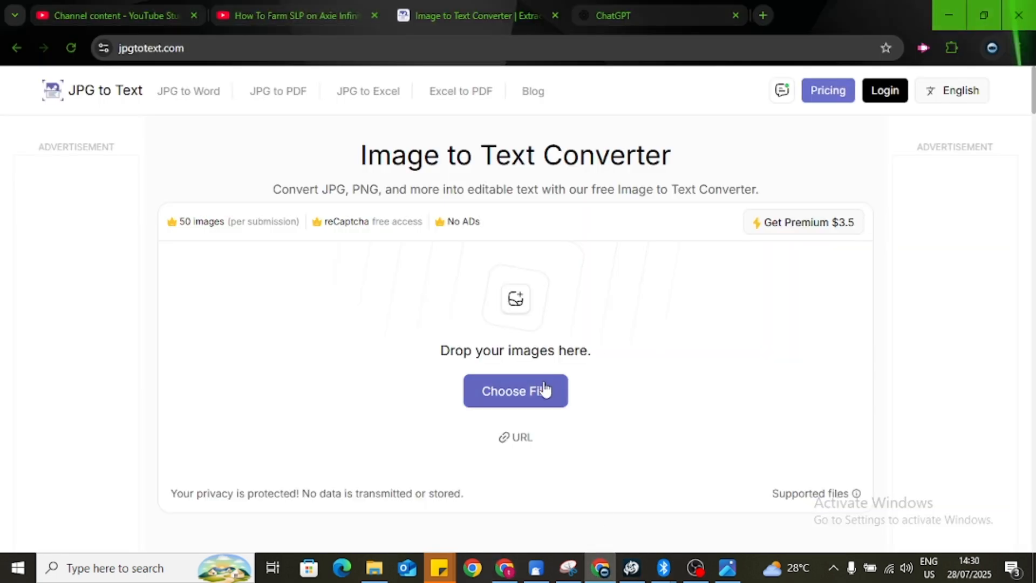
click(525, 387)
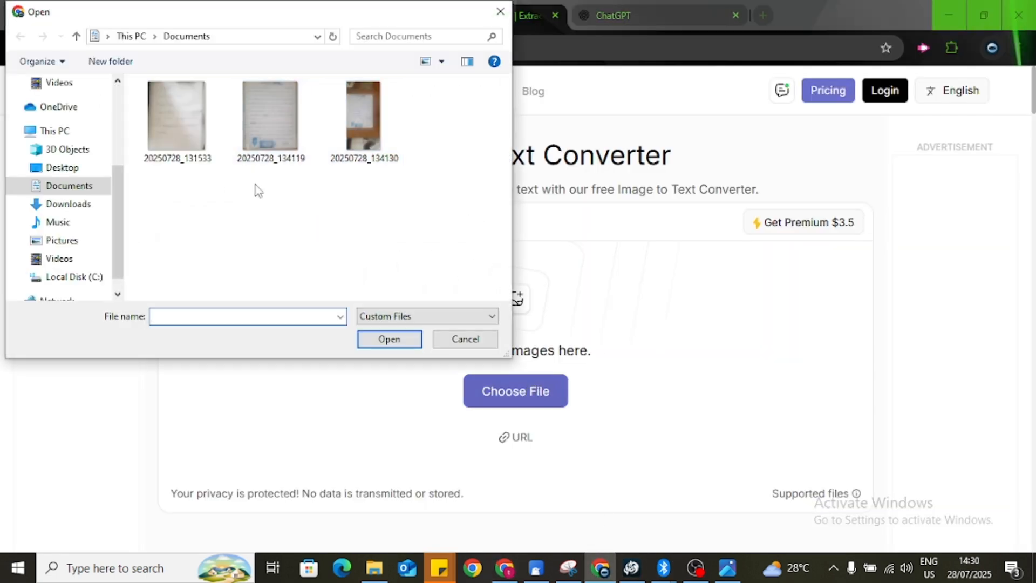
click(178, 132)
click(272, 157)
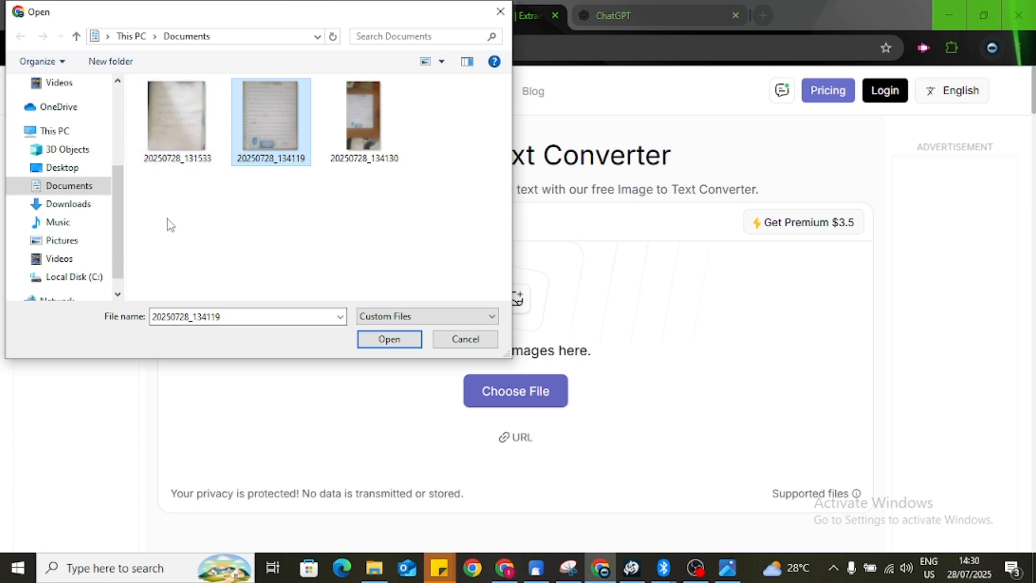
click(178, 130)
ctrl+click(295, 162)
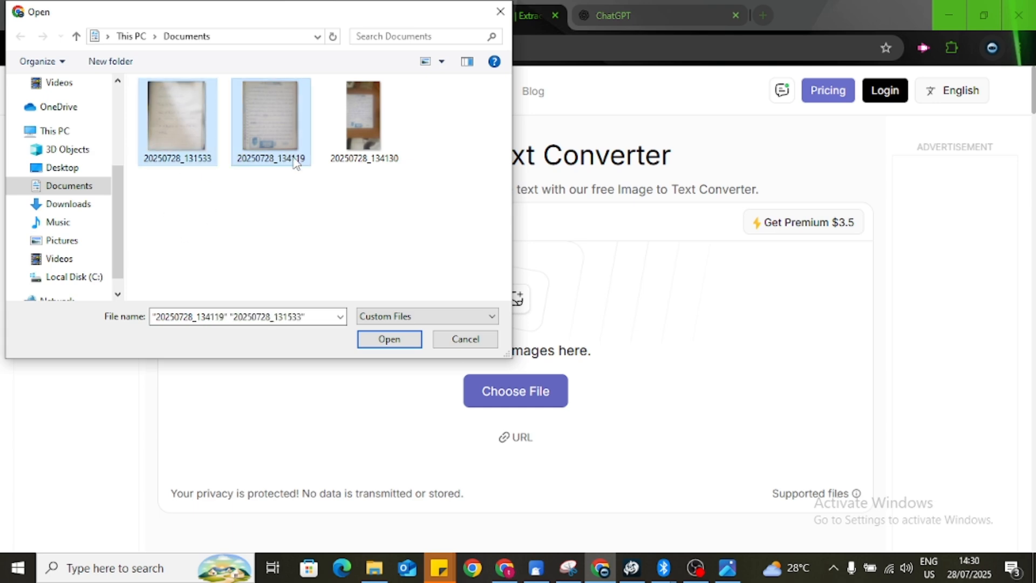
click(382, 345)
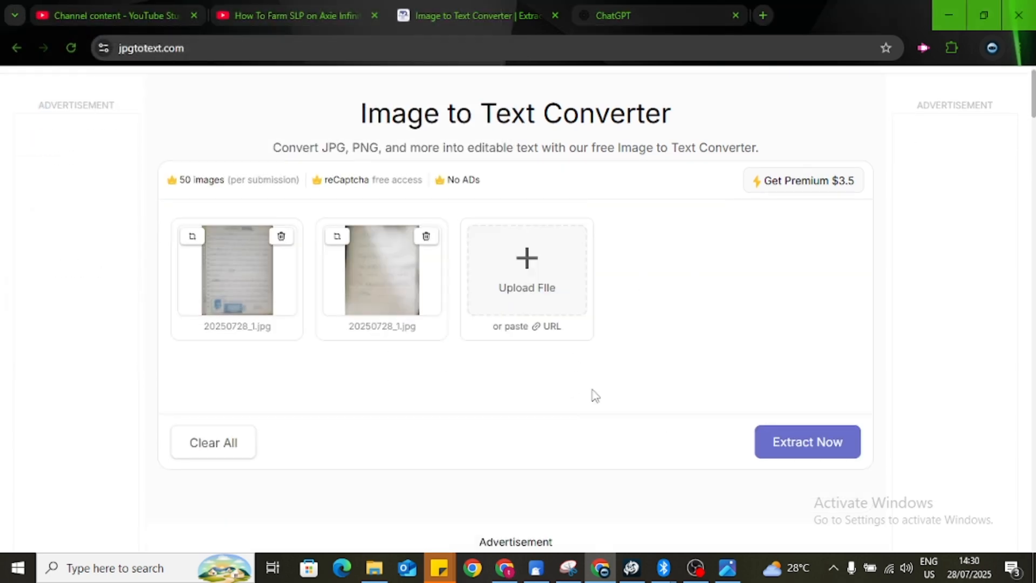
scroll(815, 447, down, 1)
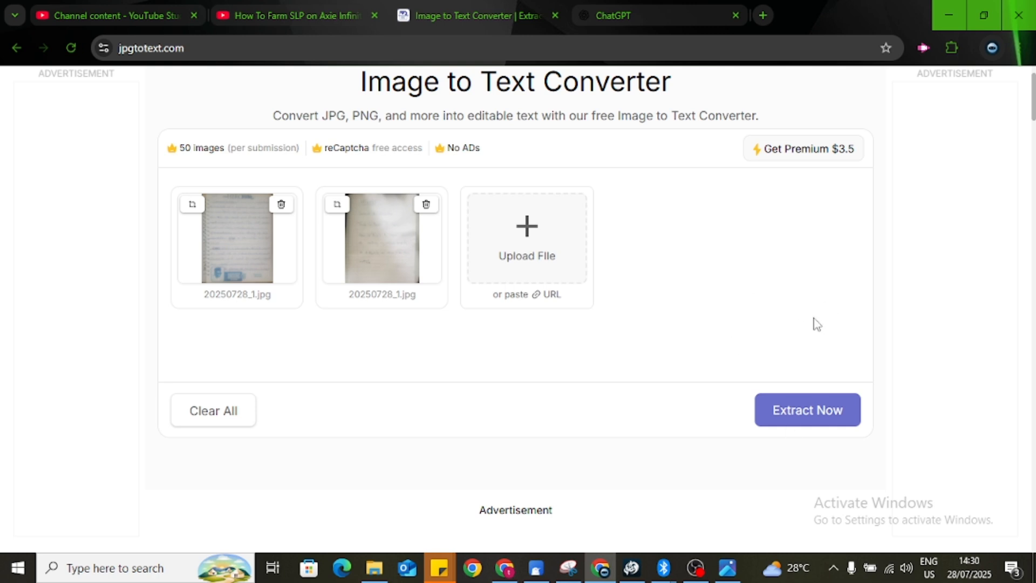
click(794, 422)
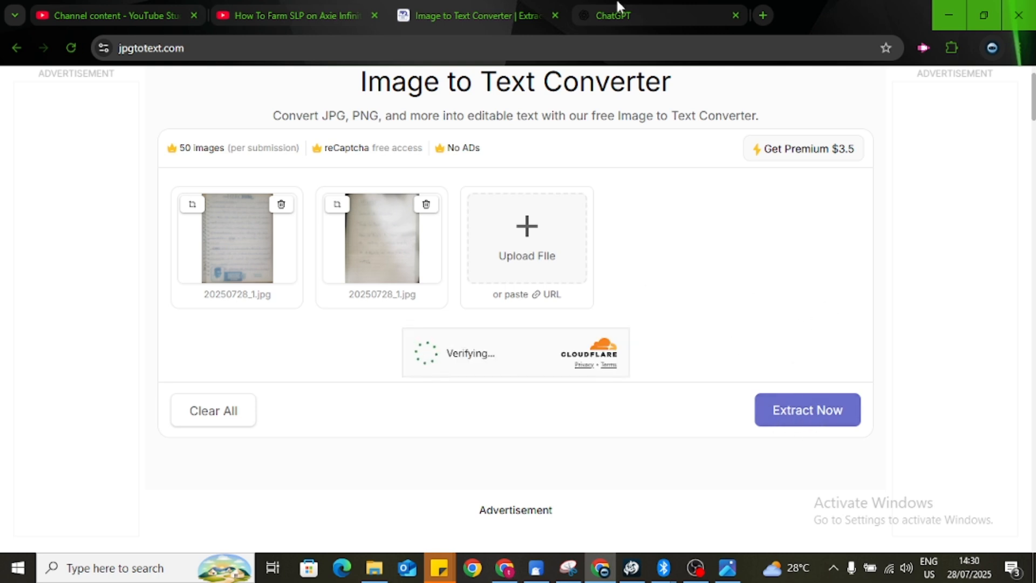
Switch to ChatGPT and attach the images 20250728_131533 and 20250728_134119 to a new prompt.
click(630, 12)
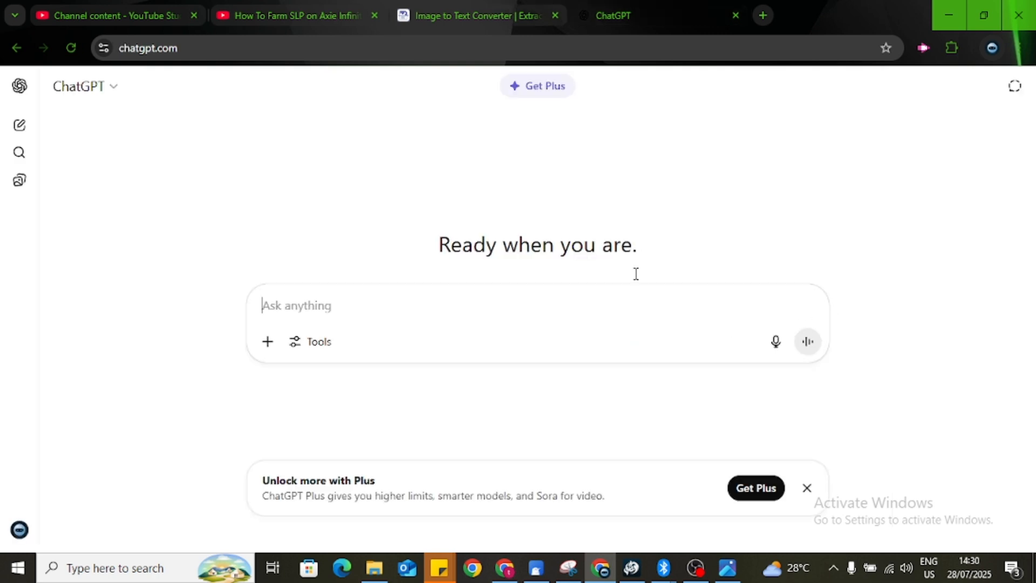
click(268, 342)
click(309, 377)
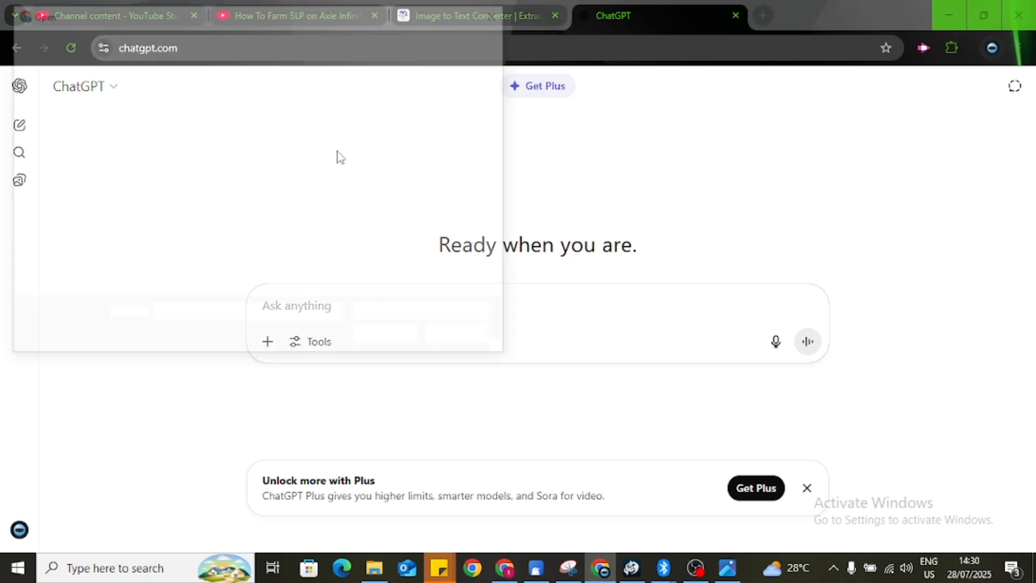
click(205, 158)
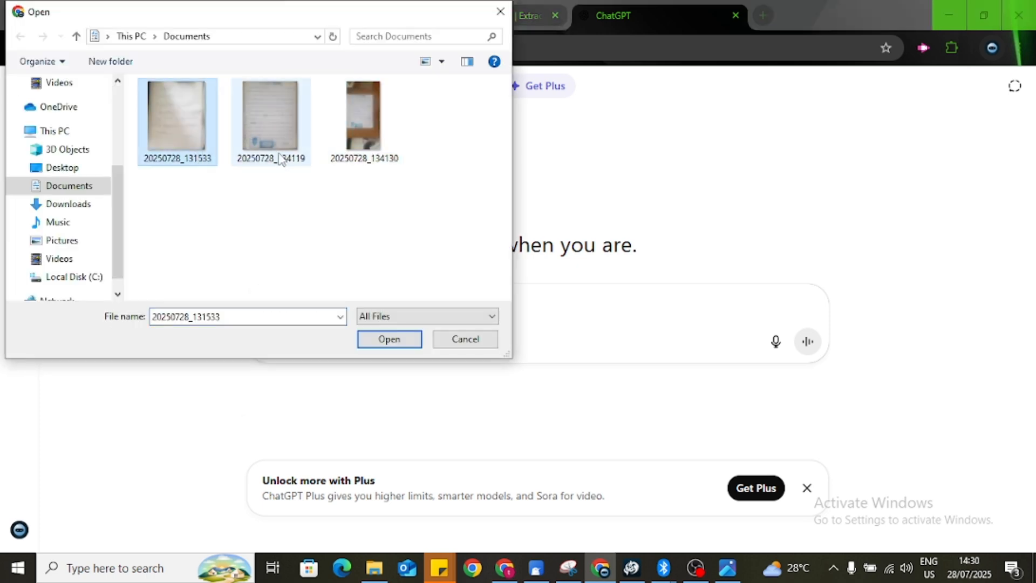
ctrl+click(279, 158)
click(384, 340)
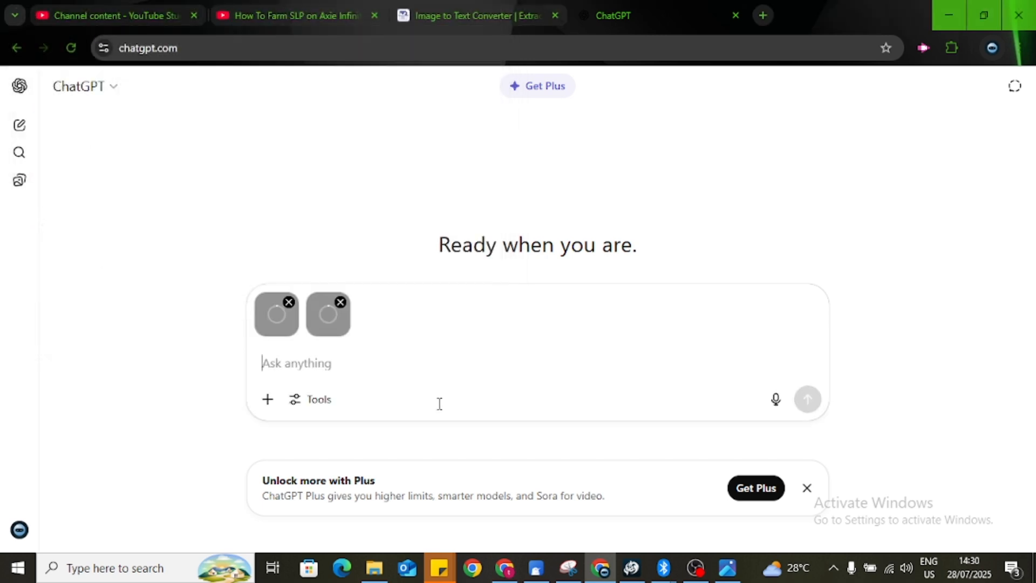
Send the attached images with the prompt "convert image to text".
text(co)
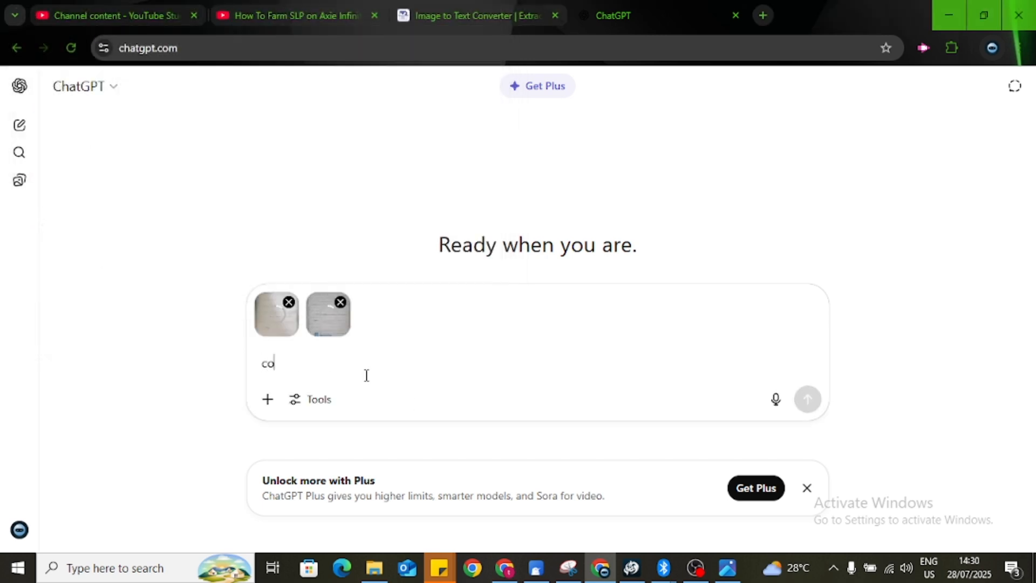
text(nvert image to text)
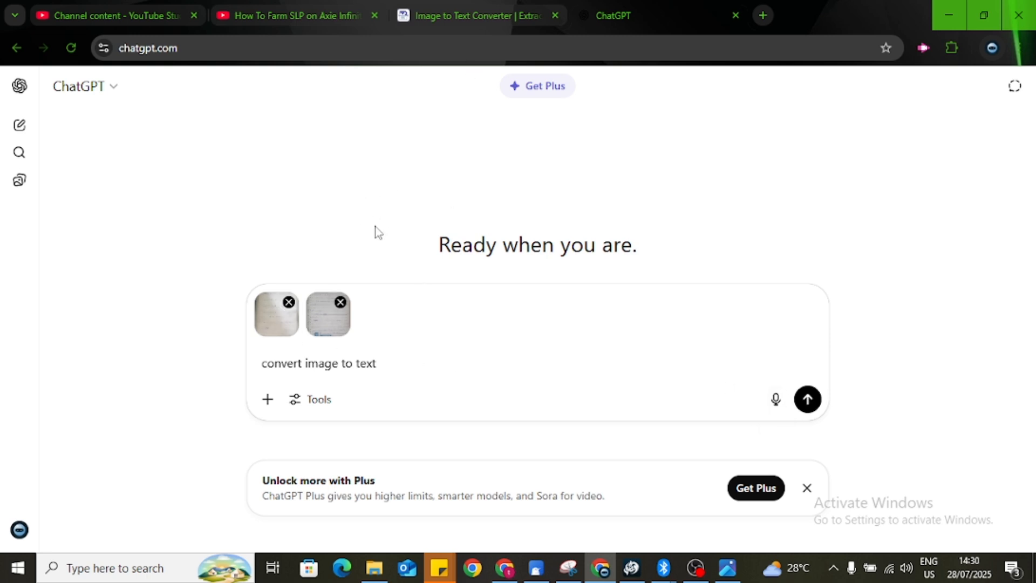
click(808, 399)
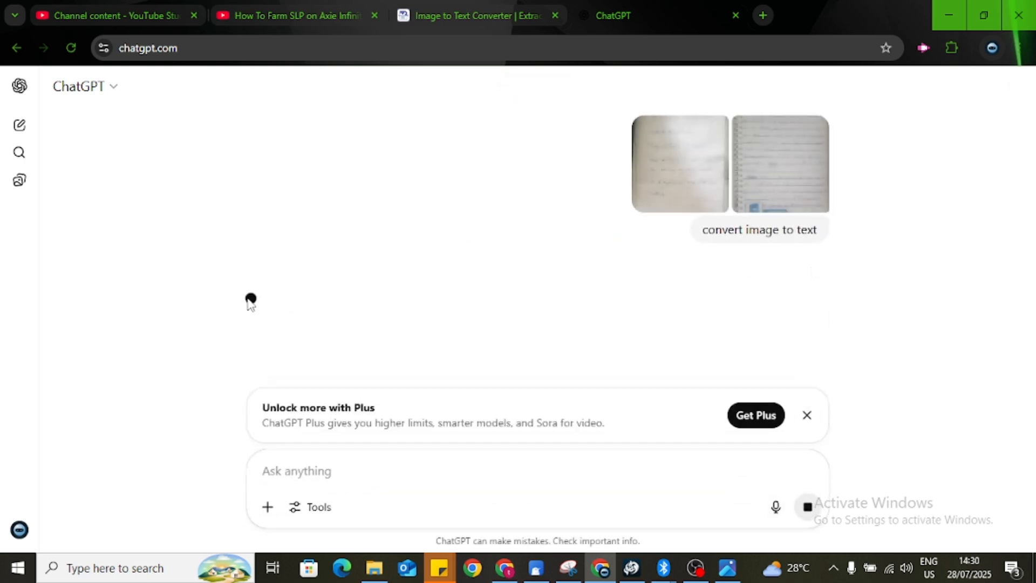
Return to the JPG to Text converter and examine the text extracted from both images.
click(465, 12)
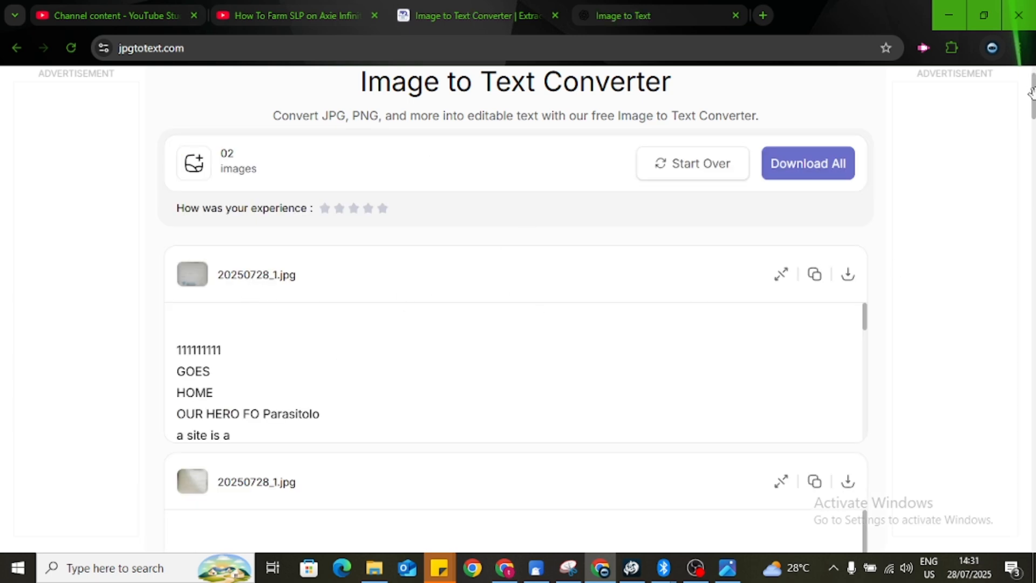
drag(1032, 95, 1032, 114)
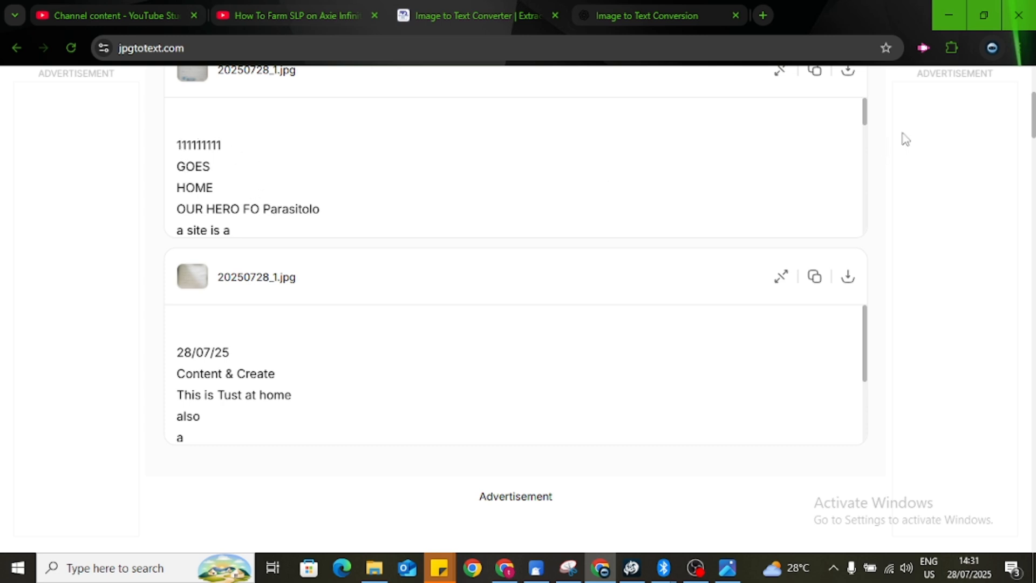
drag(865, 113, 863, 143)
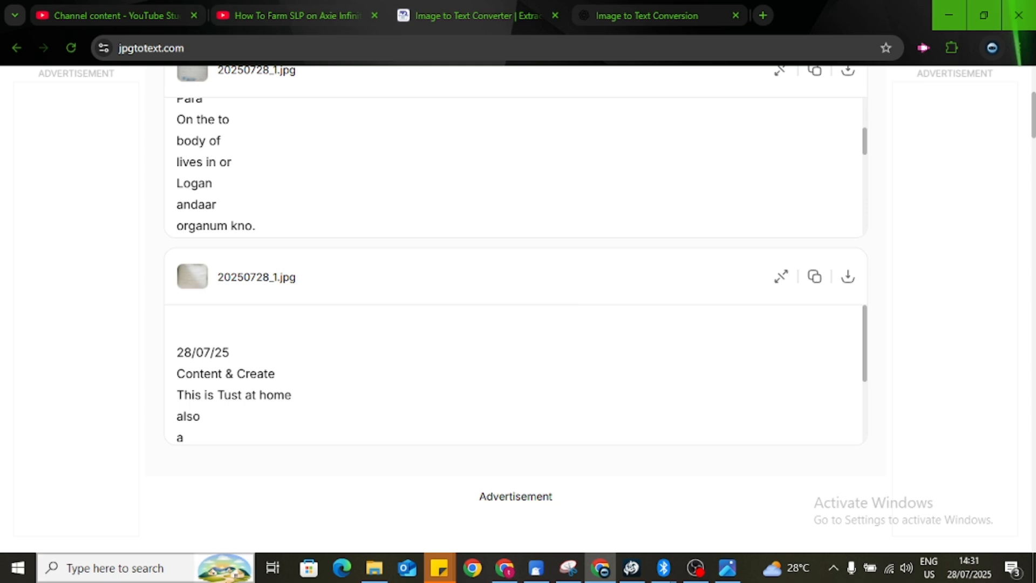
click(95, 567)
text(doc)
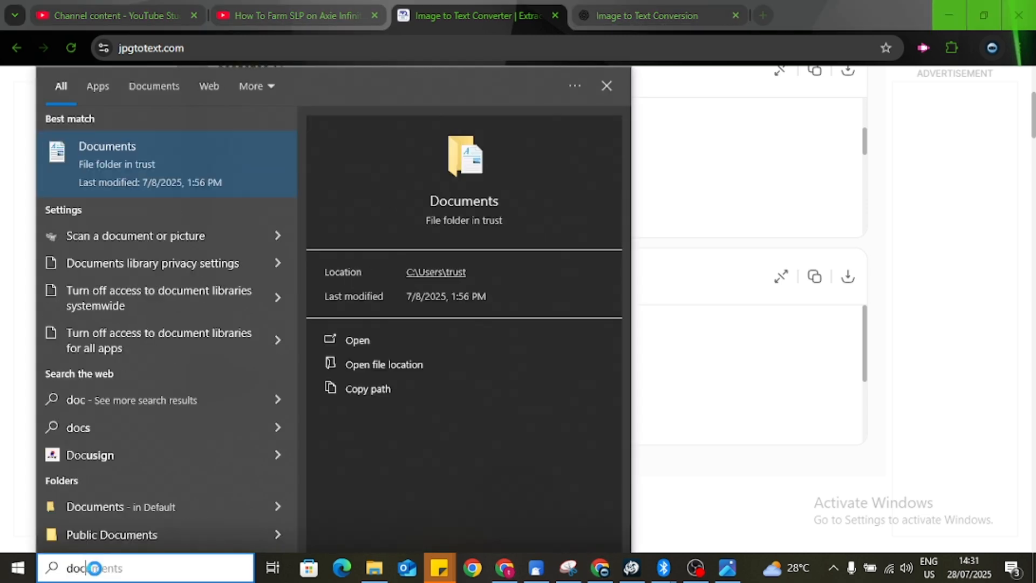
key(Escape)
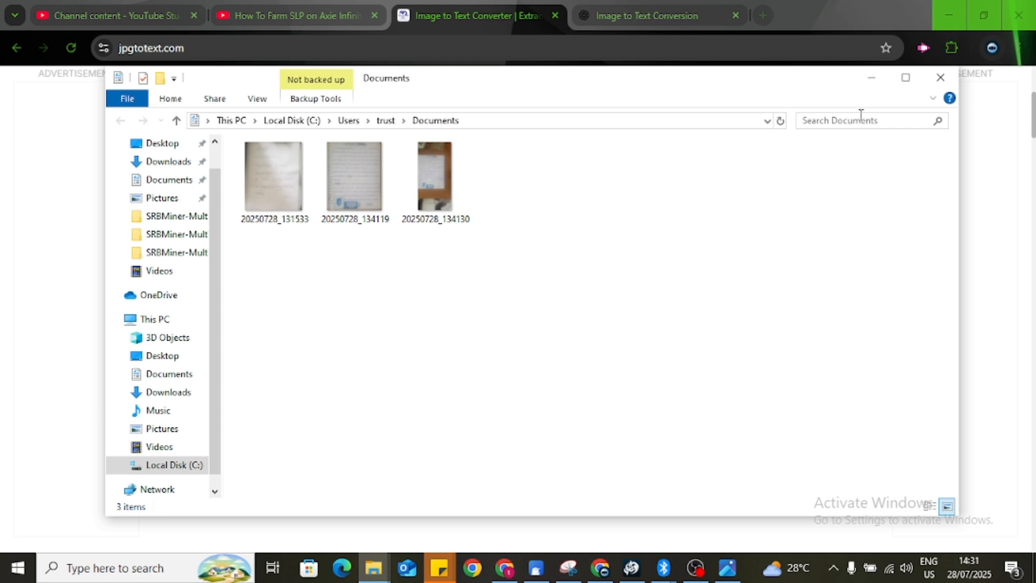
click(864, 82)
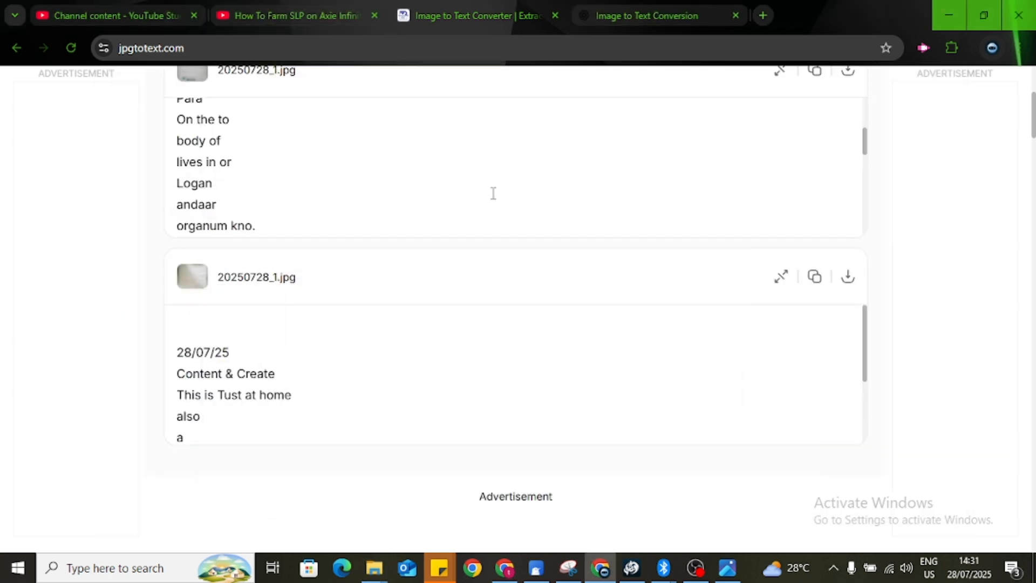
Copy all the text extracted from the first image in the converter results.
key(ctrl+a)
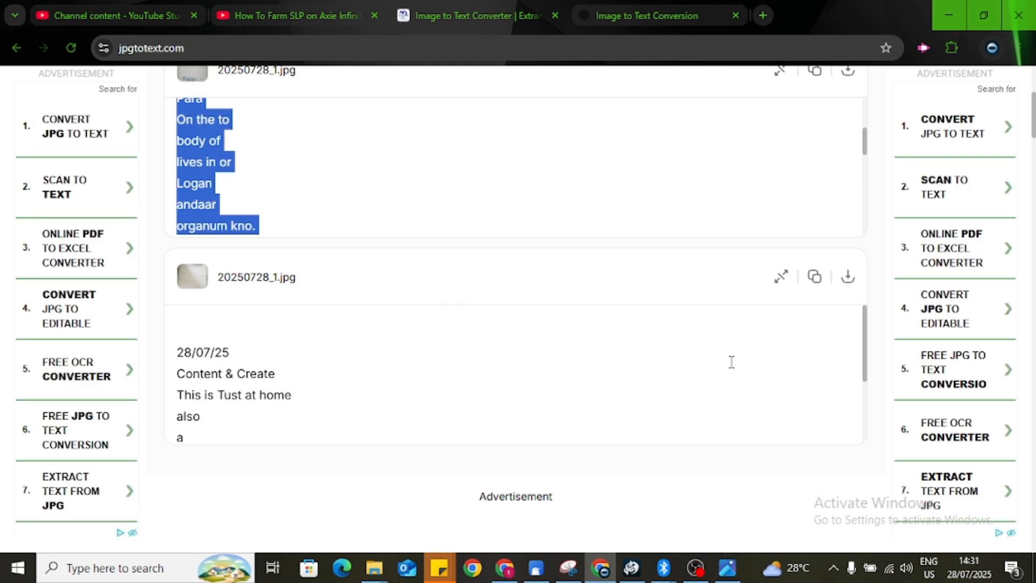
click(79, 568)
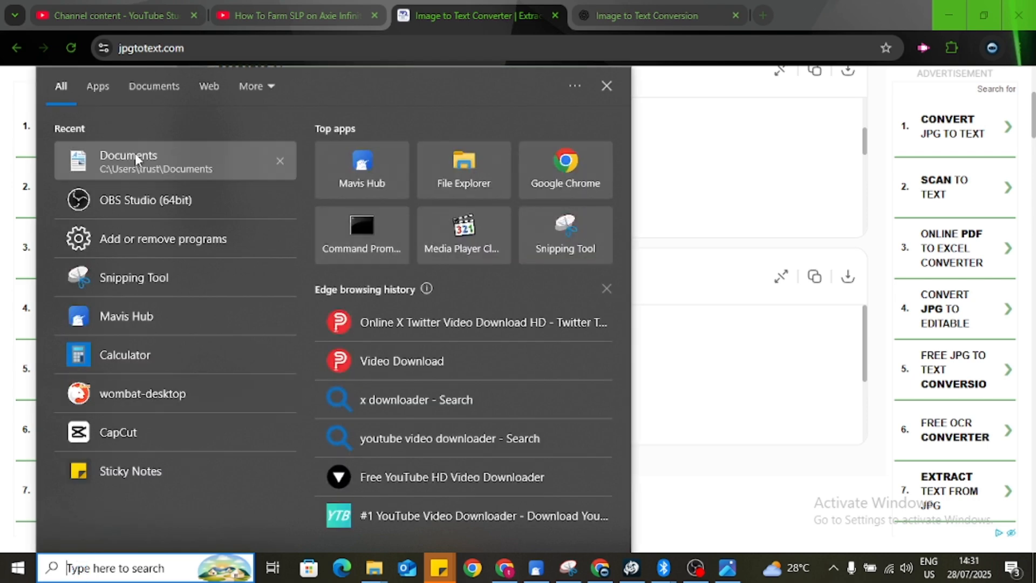
click(135, 156)
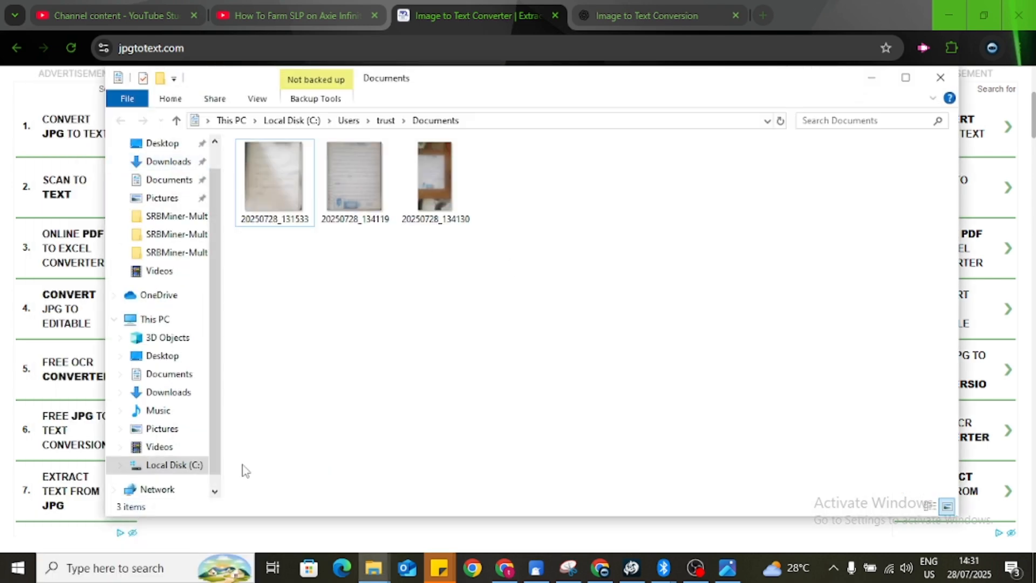
click(128, 577)
text(do)
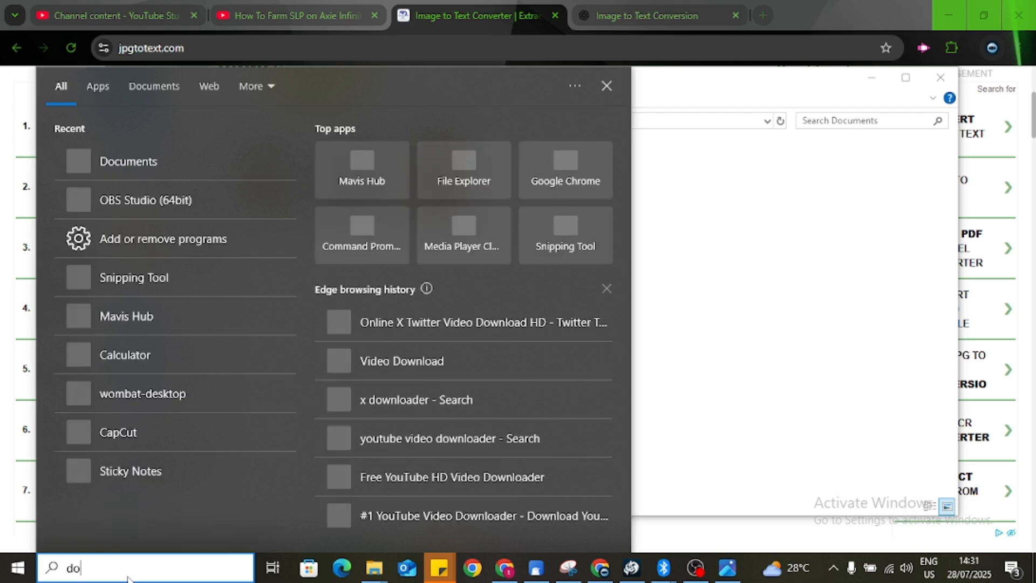
text(c)
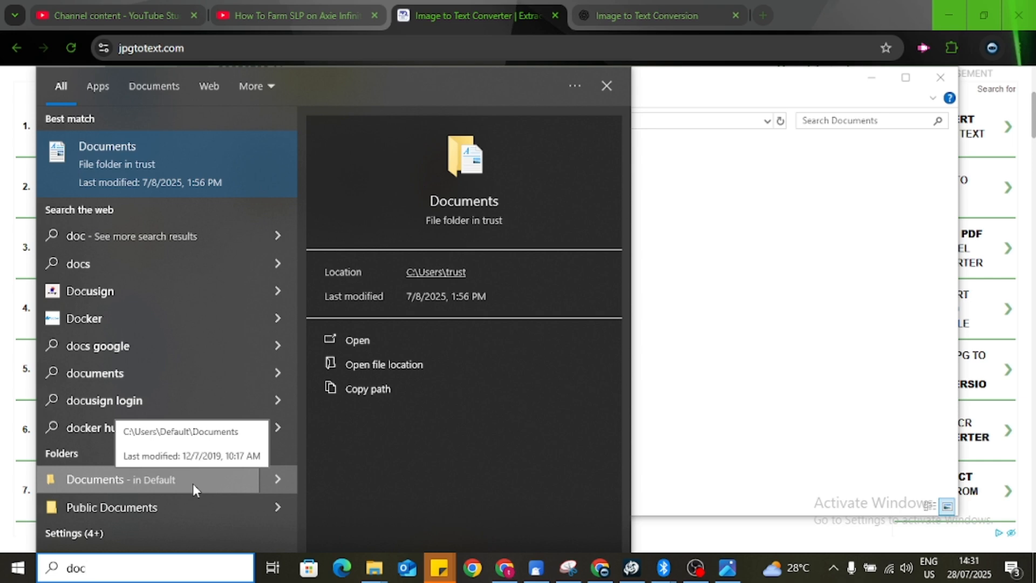
key(BackSpace)
key(BackSpace)
key(BackSpace)
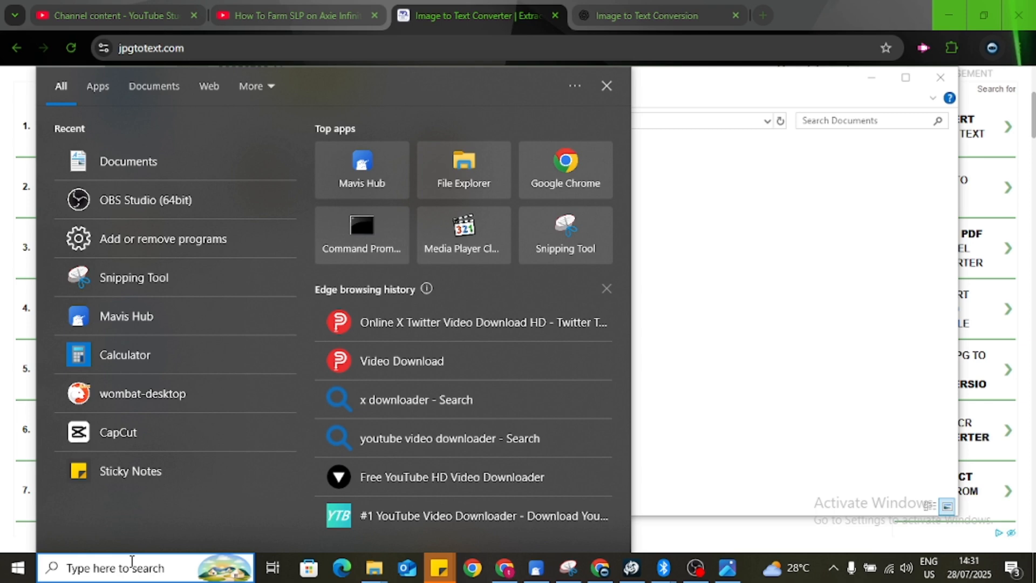
Search the computer for "text", open WordPad, and paste the copied text into the blank document in a maximized window.
text(t)
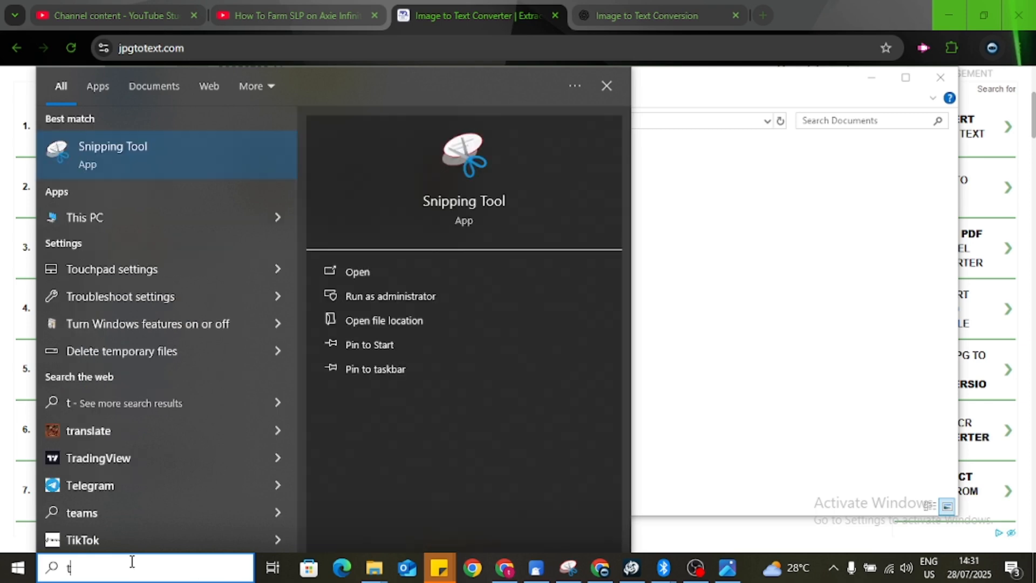
text(ext)
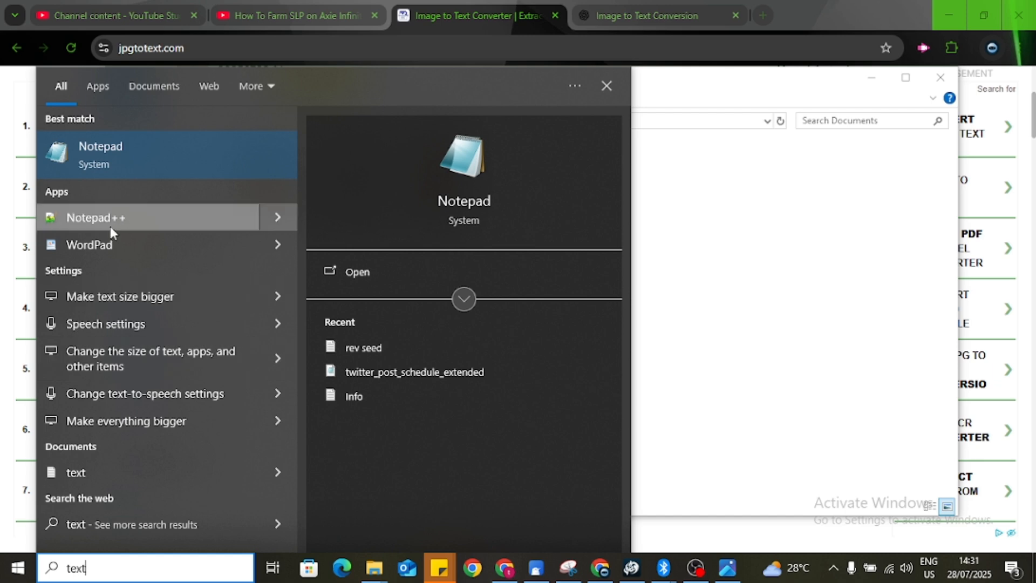
click(97, 247)
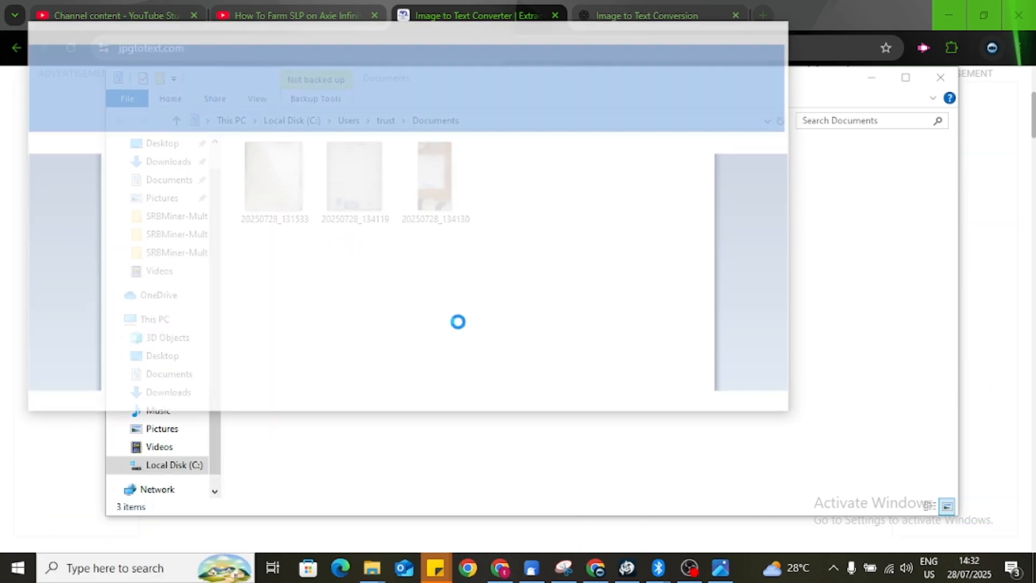
key(ctrl+v)
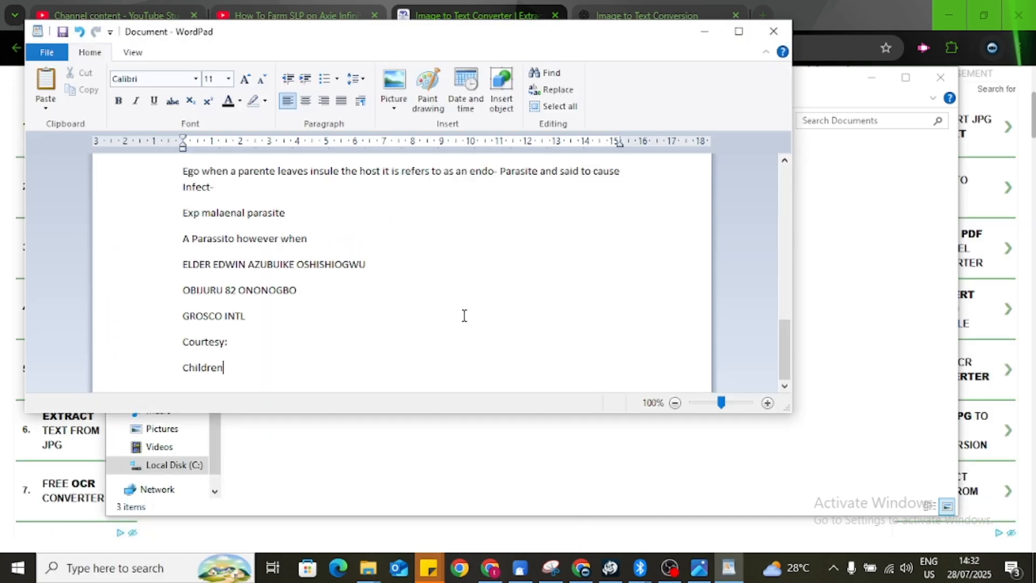
click(738, 31)
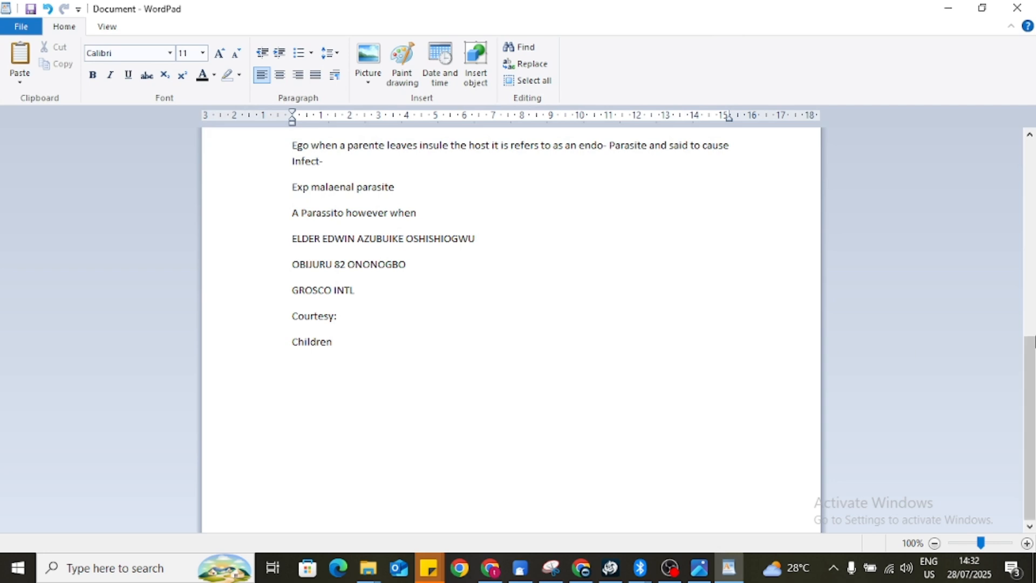
drag(1033, 380, 1032, 181)
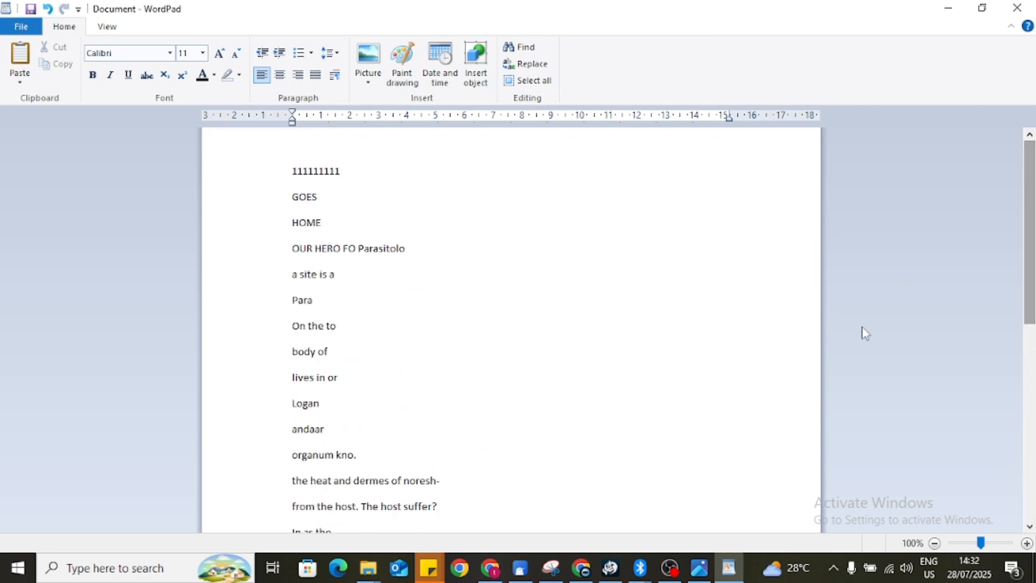
Compare the pasted text, including the "OUR HERO FO Parasitolo" line, with the photo 20250728_134119.
click(699, 568)
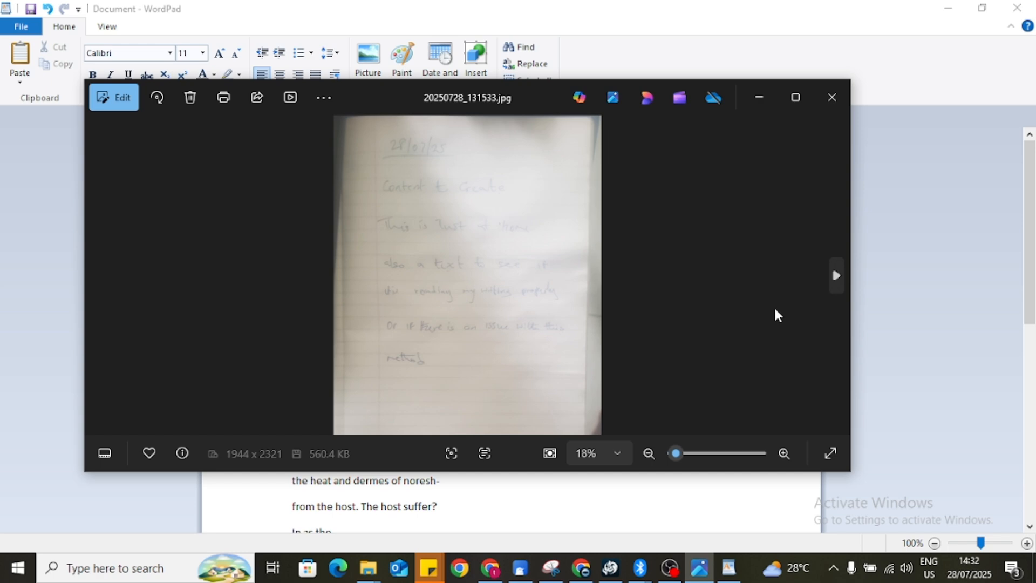
click(837, 276)
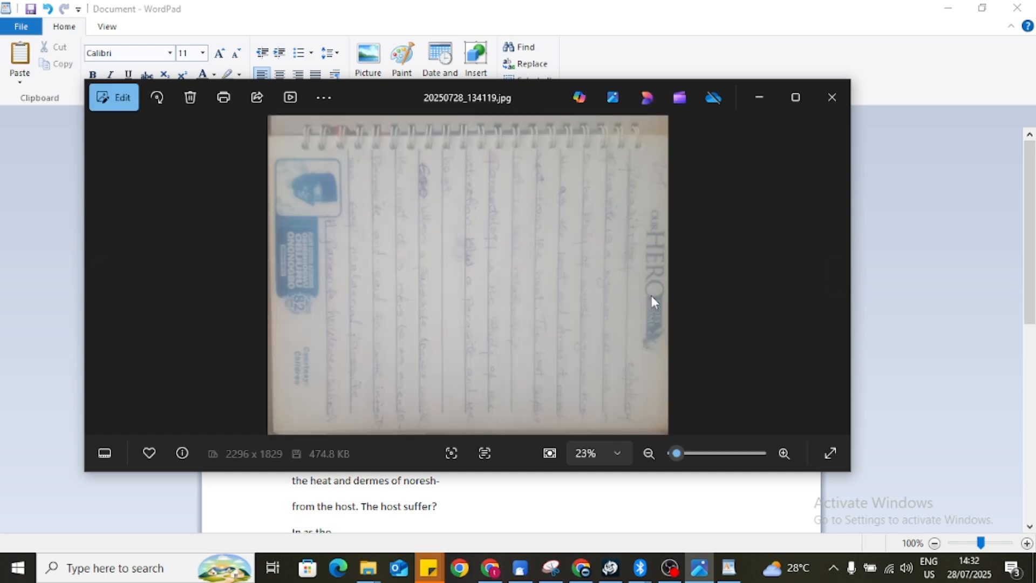
click(879, 260)
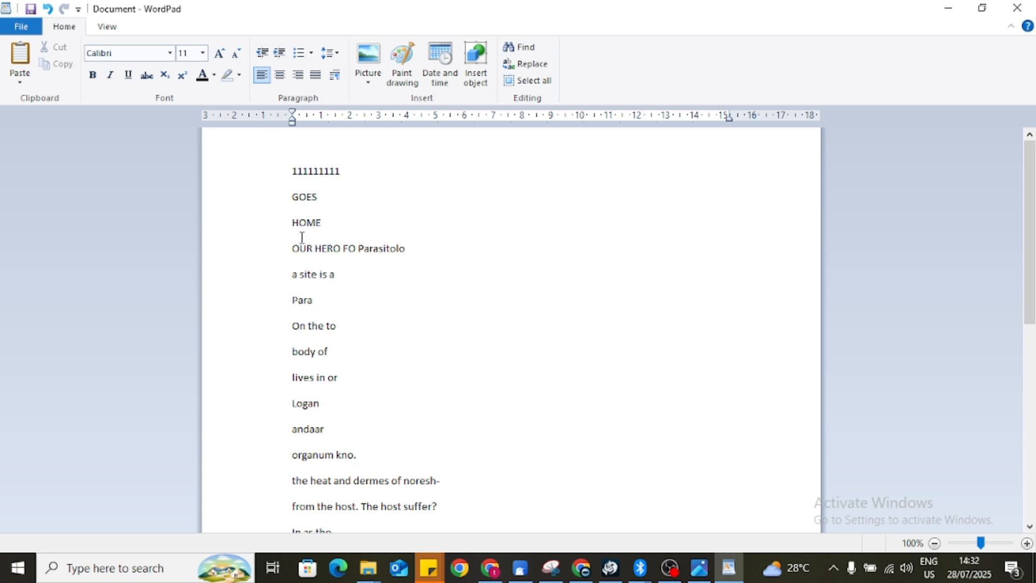
triple_click(429, 243)
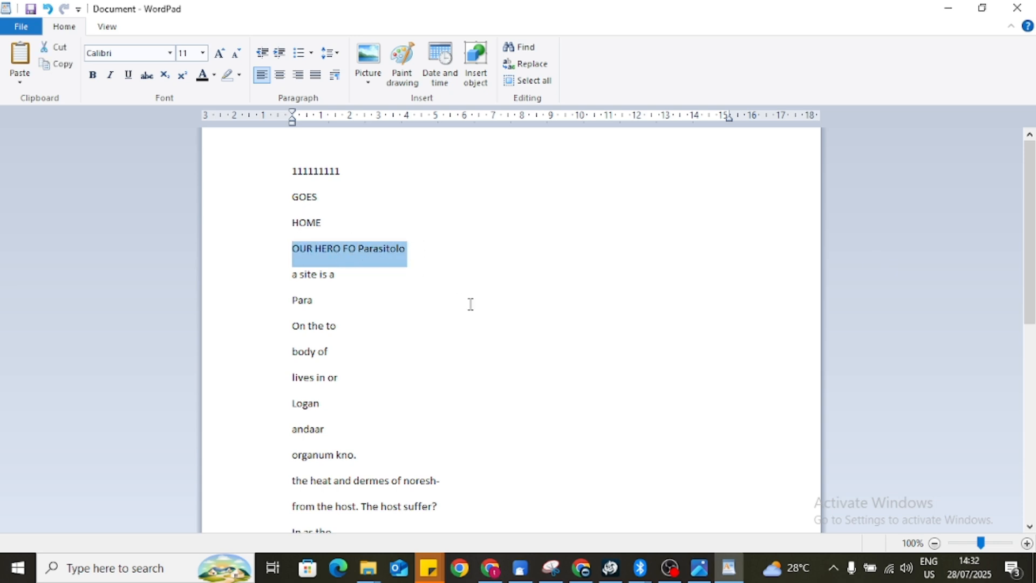
key(alt+Tab)
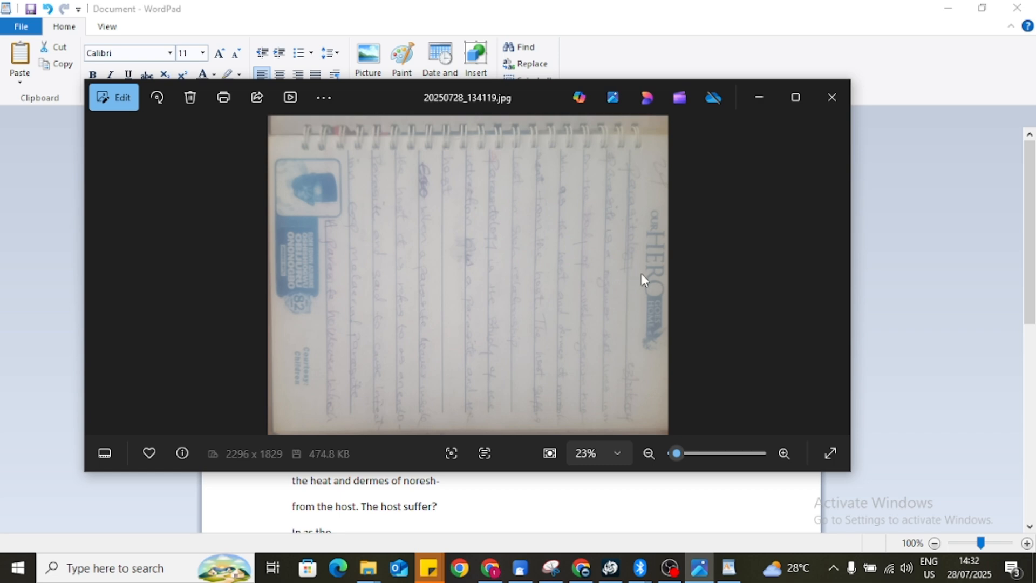
click(892, 348)
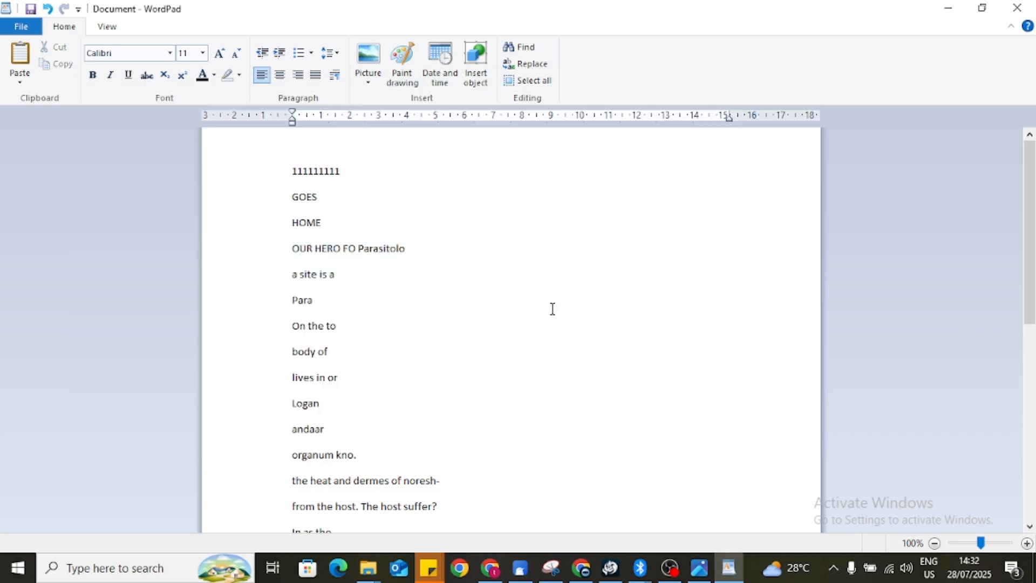
Move "Parasitolo" onto its own line below "OUR HERO FO" and select the lines beginning with "a site is a".
double_click(395, 251)
click(411, 236)
click(359, 250)
key(Return)
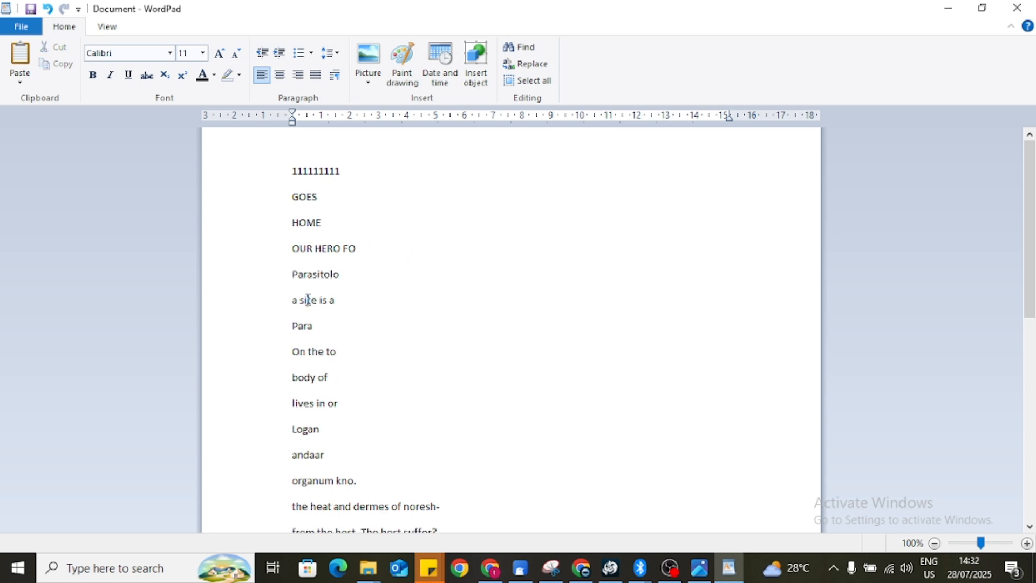
drag(293, 300, 429, 513)
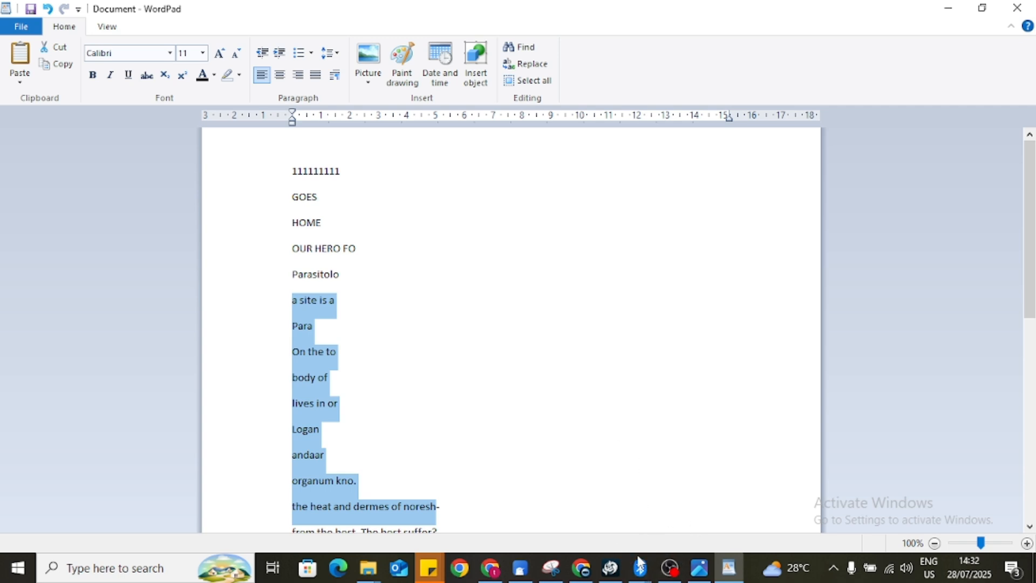
Copy the second image's extracted text from the JPG to Text converter and replace the entire WordPad document with it.
click(585, 572)
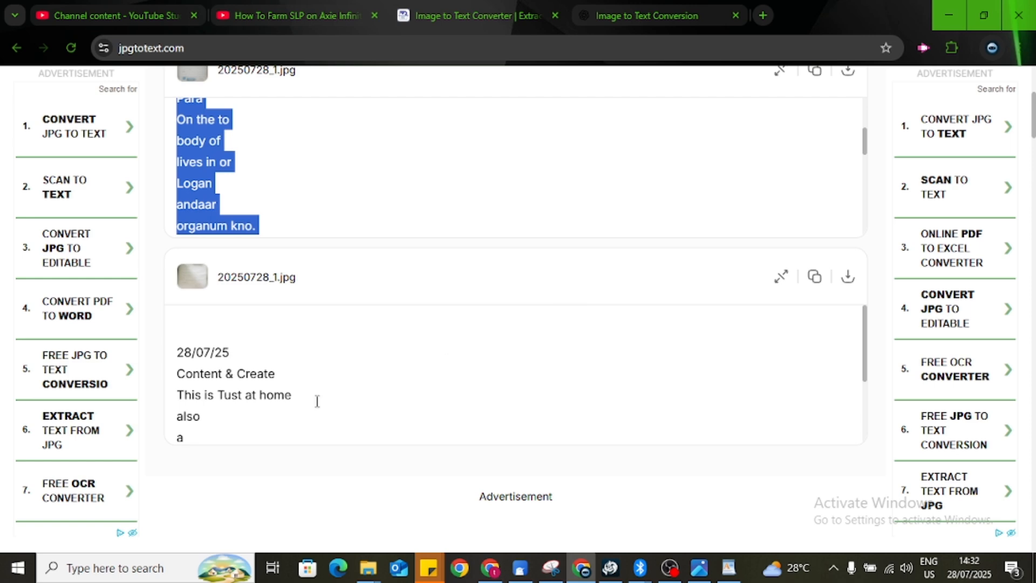
click(316, 398)
key(ctrl+a)
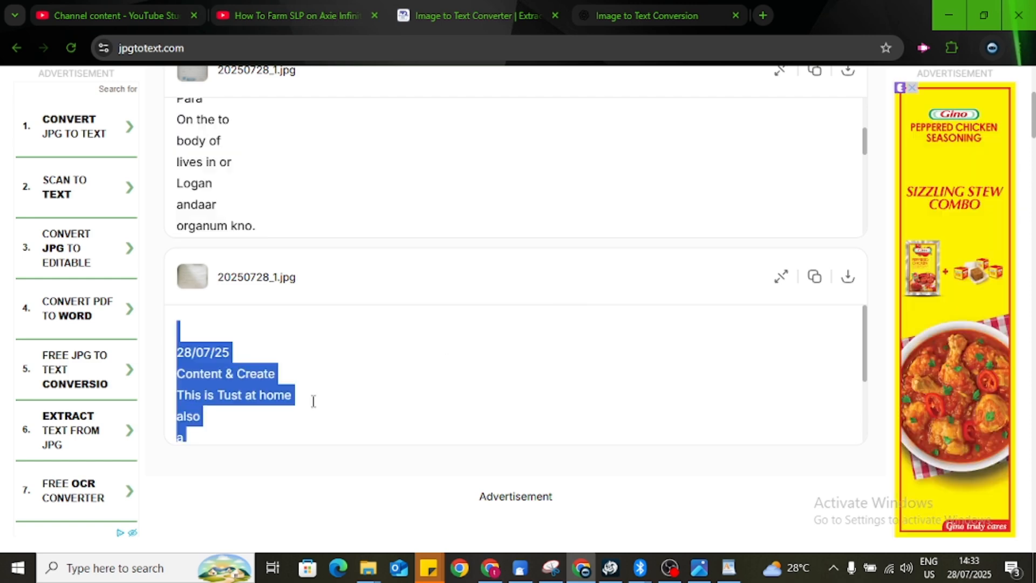
key(alt+Tab)
scroll(390, 347, down, 10)
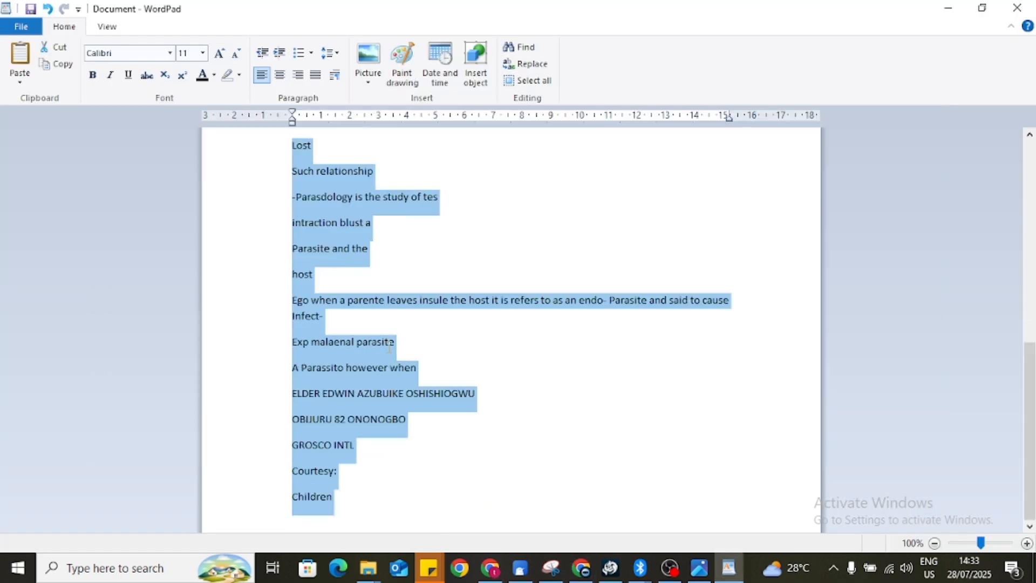
text(28/07/25 Content & Create This is Tust at home also a tuxt to see this reading my walking properly Or if there is an issue with this method)
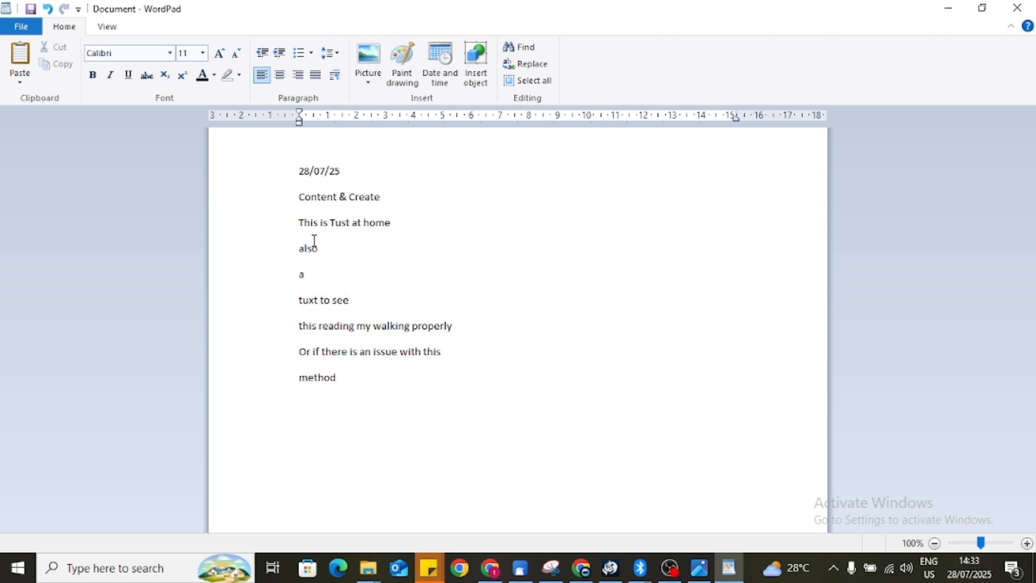
Review the pasted note line by line and correct "tuxt" to "text".
click(288, 257)
click(352, 230)
drag(300, 226, 329, 233)
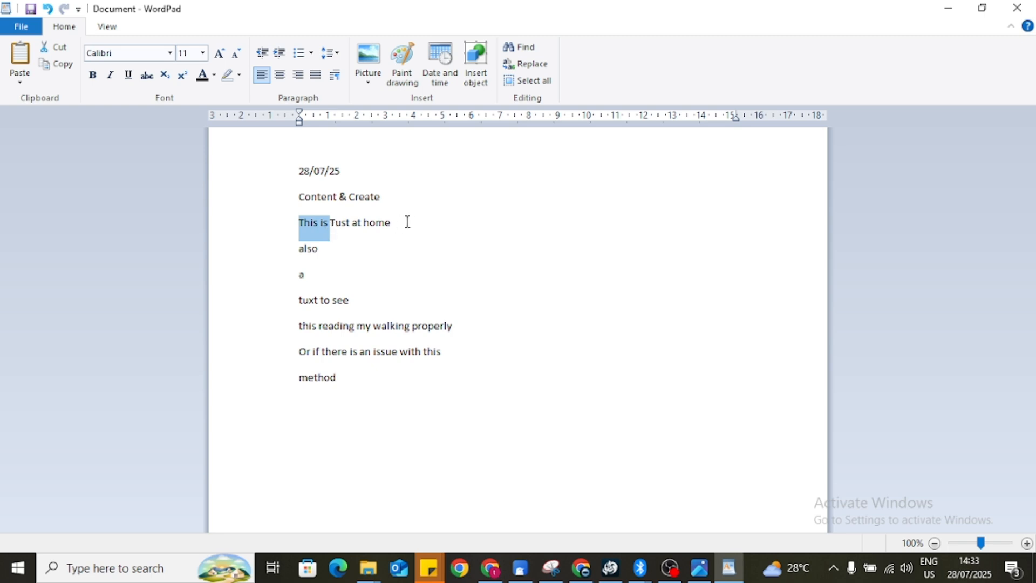
click(309, 249)
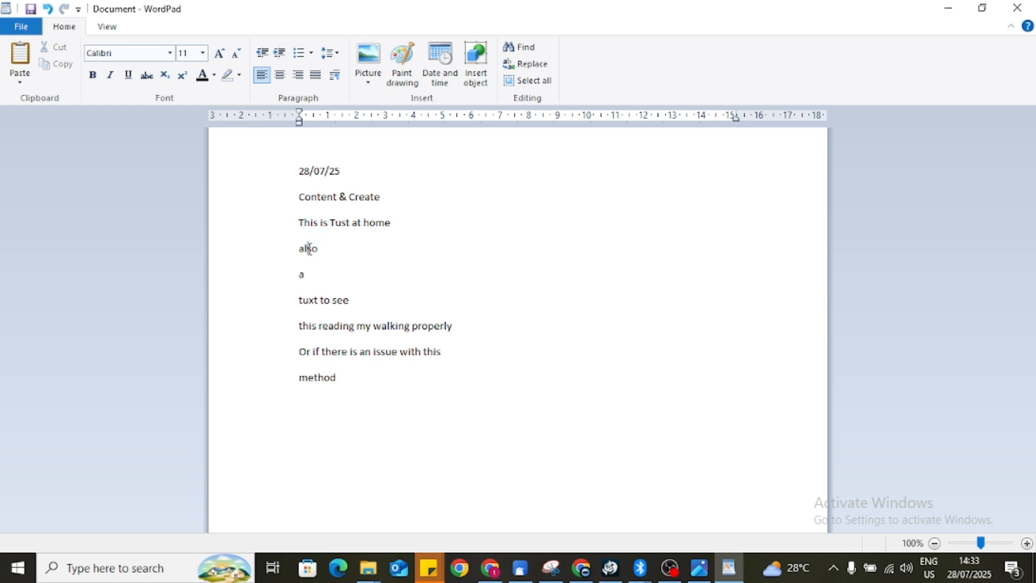
click(291, 300)
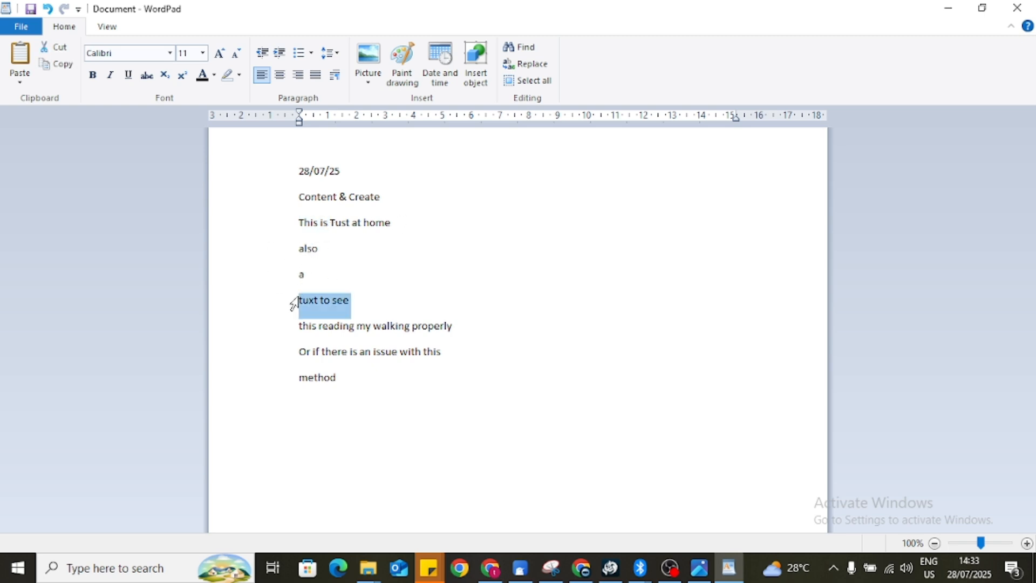
click(307, 301)
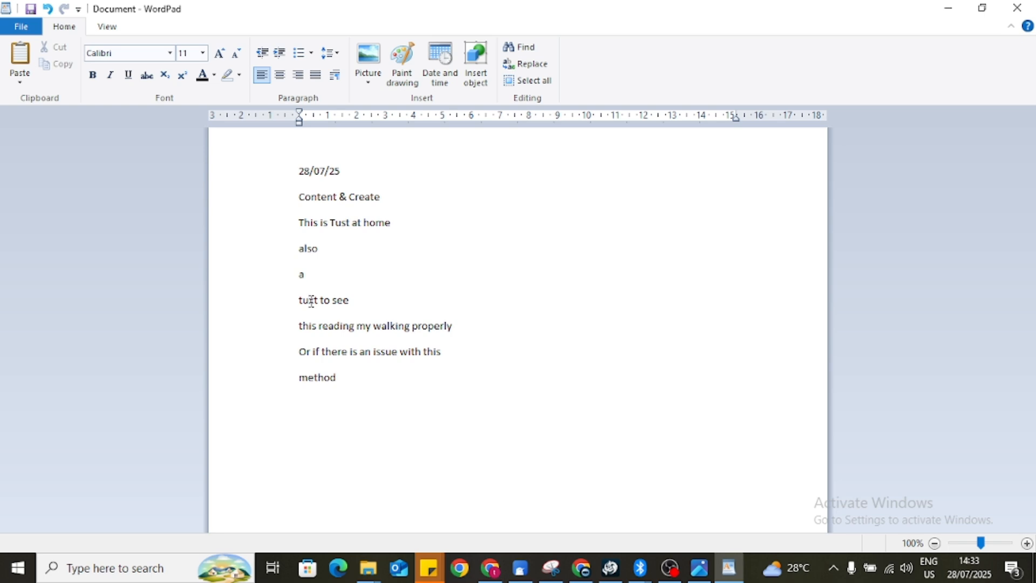
key(BackSpace)
text(e)
Copy the Image 1 transcription from the ChatGPT conversation and replace the entire WordPad document with it.
click(583, 567)
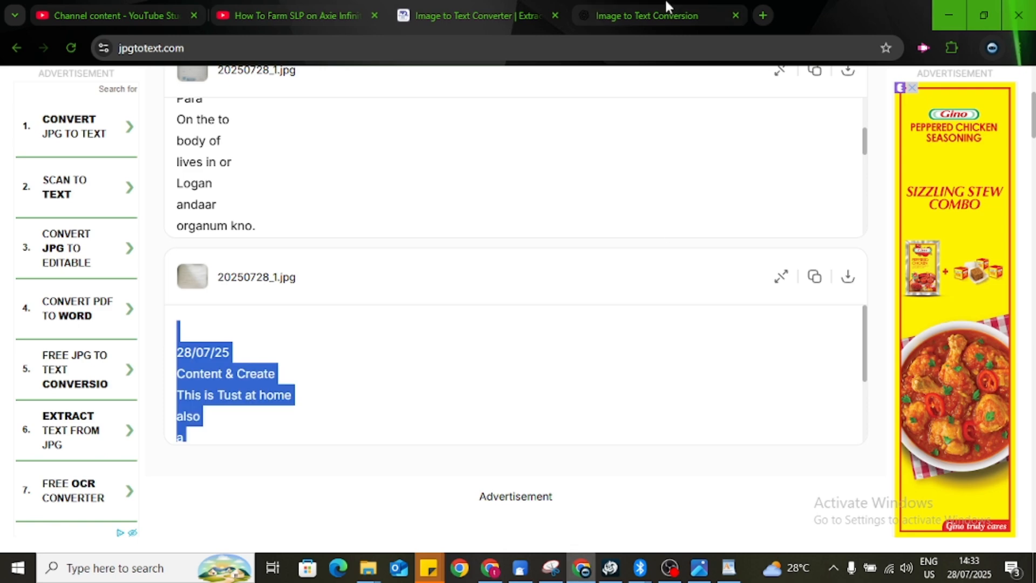
click(647, 15)
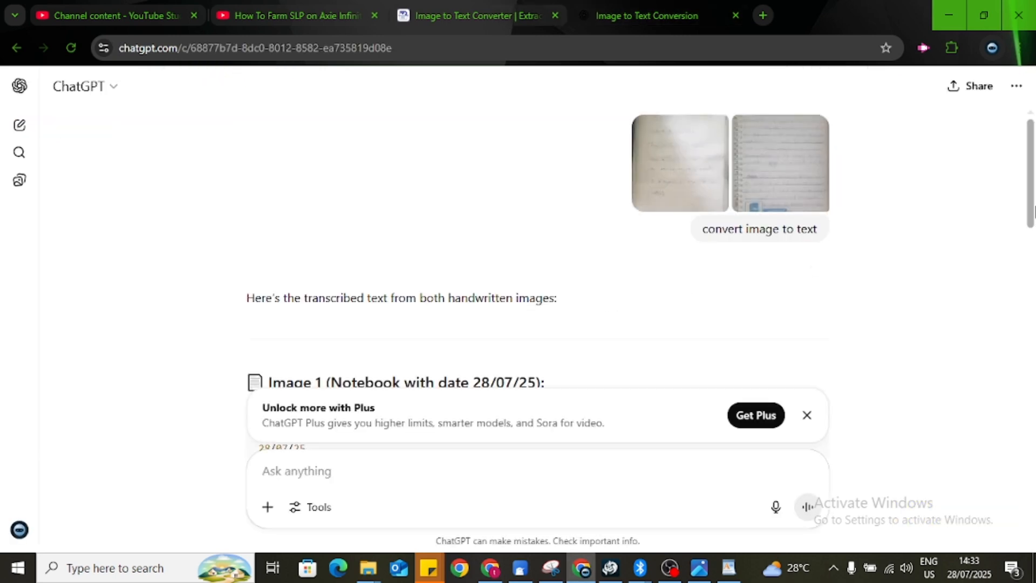
scroll(1031, 243, down, 4)
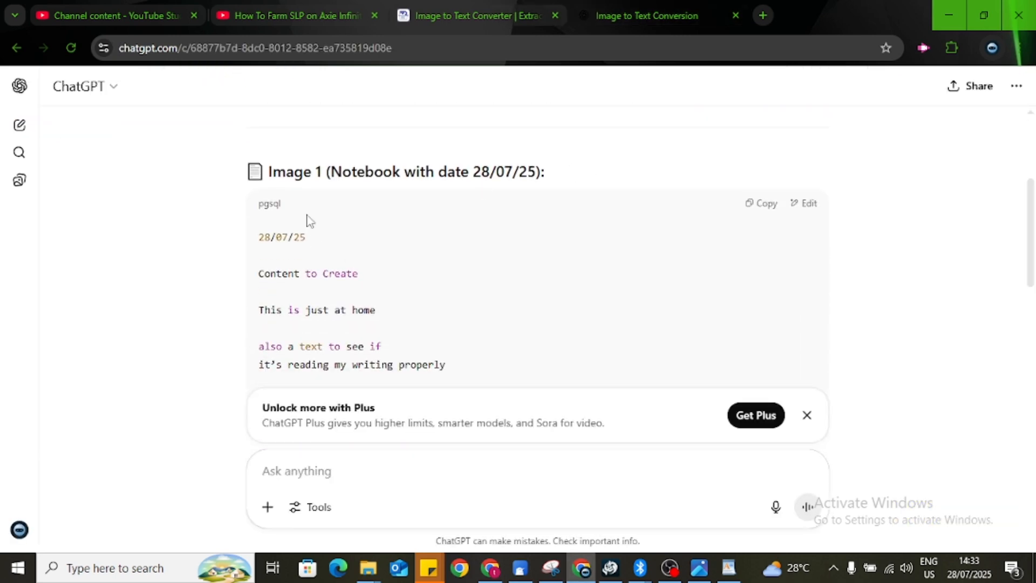
click(755, 210)
click(728, 568)
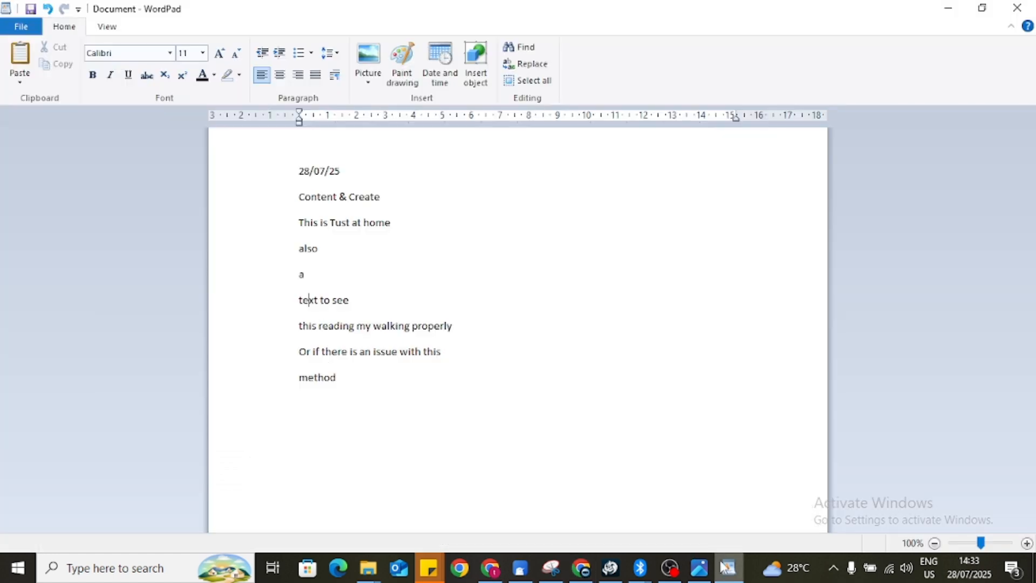
key(ctrl+a)
key(ctrl+v)
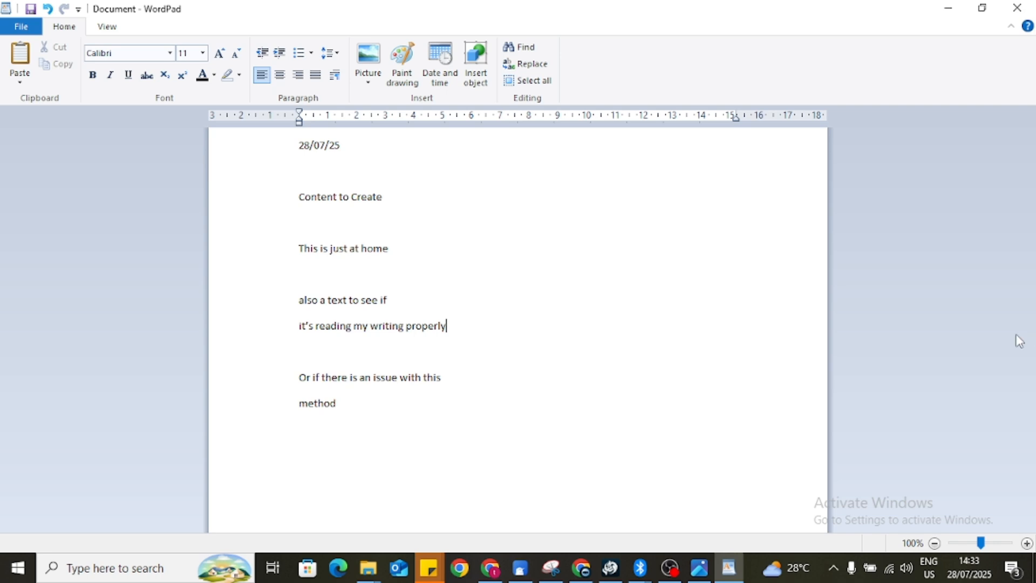
click(764, 298)
Open the photo 20250728_131533 from the Documents folder to check the pasted text against the handwriting.
mouse_move(367, 568)
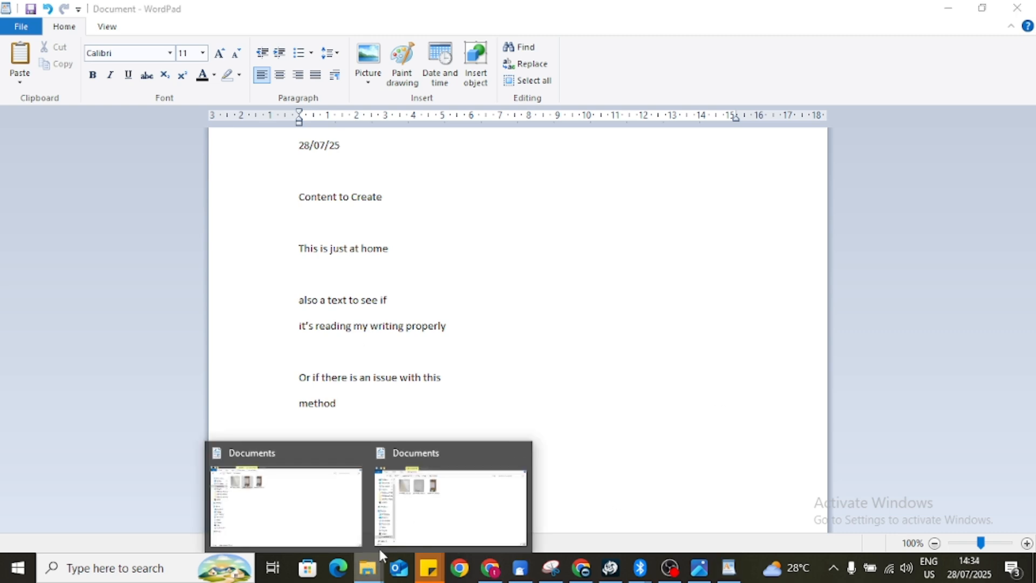
click(454, 499)
double_click(266, 178)
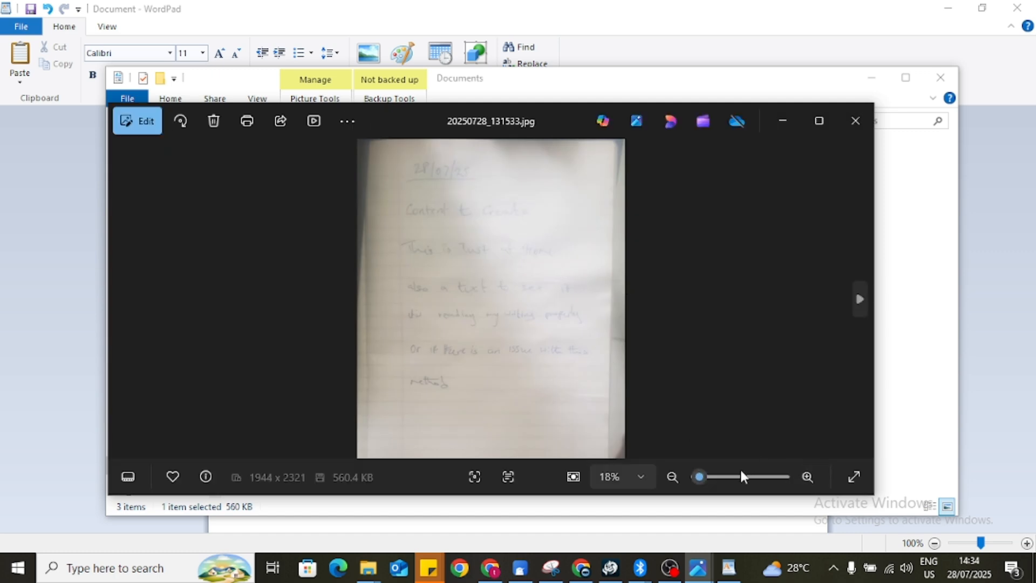
Enlarge the handwritten note photo 20250728_131533 to read its lines, and return to the WordPad text for comparison.
click(738, 476)
drag(737, 476, 701, 474)
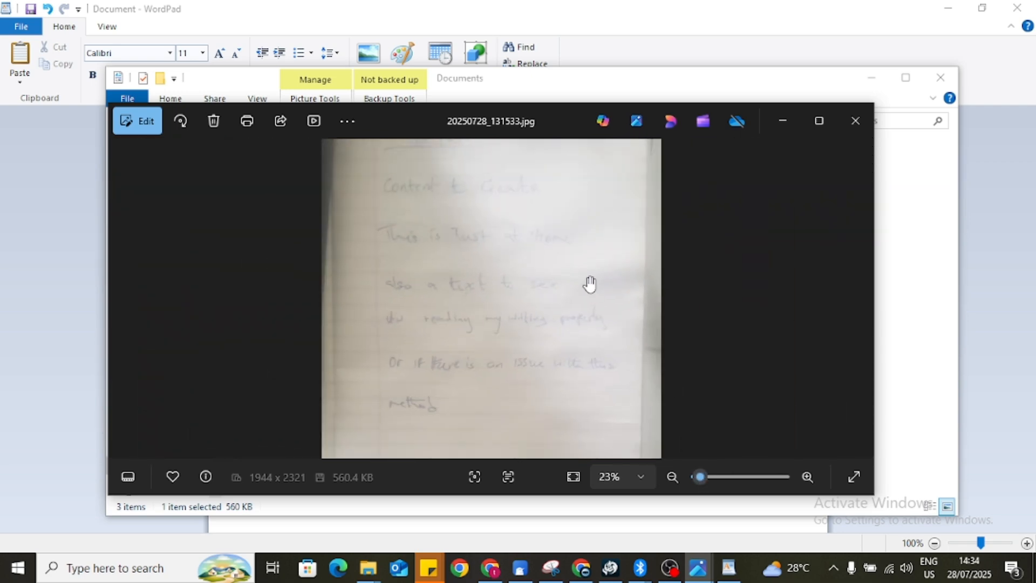
drag(552, 297, 542, 346)
key(alt+Tab)
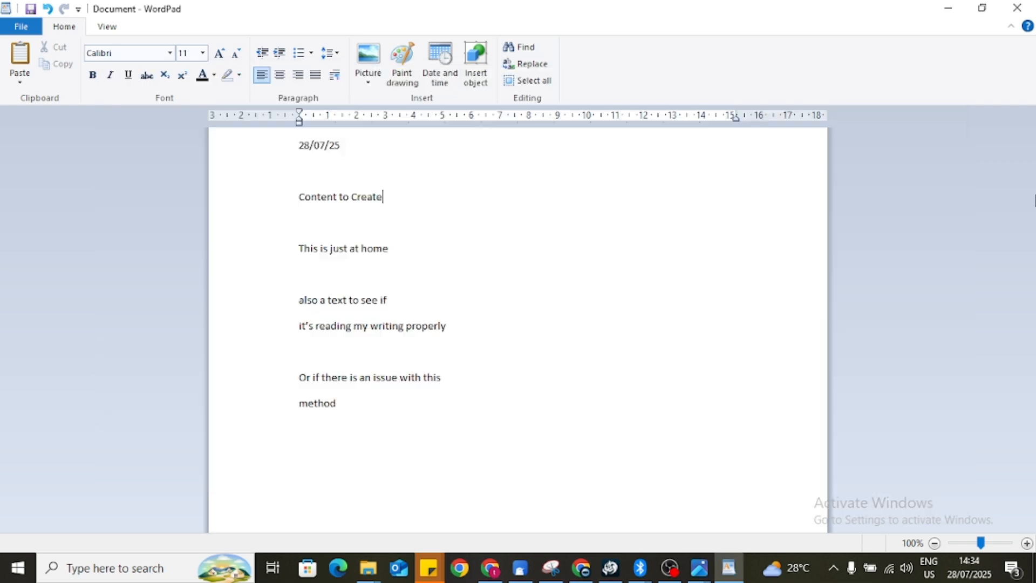
Copy the Image 2 "Parasitology" transcription from the ChatGPT conversation and replace the entire WordPad document with it.
click(581, 567)
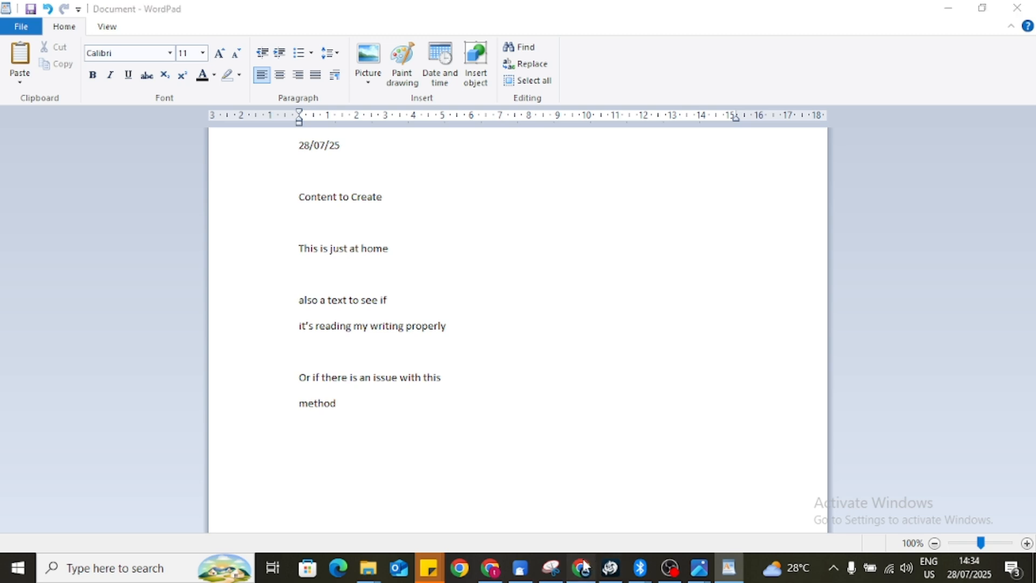
drag(1032, 281, 1032, 393)
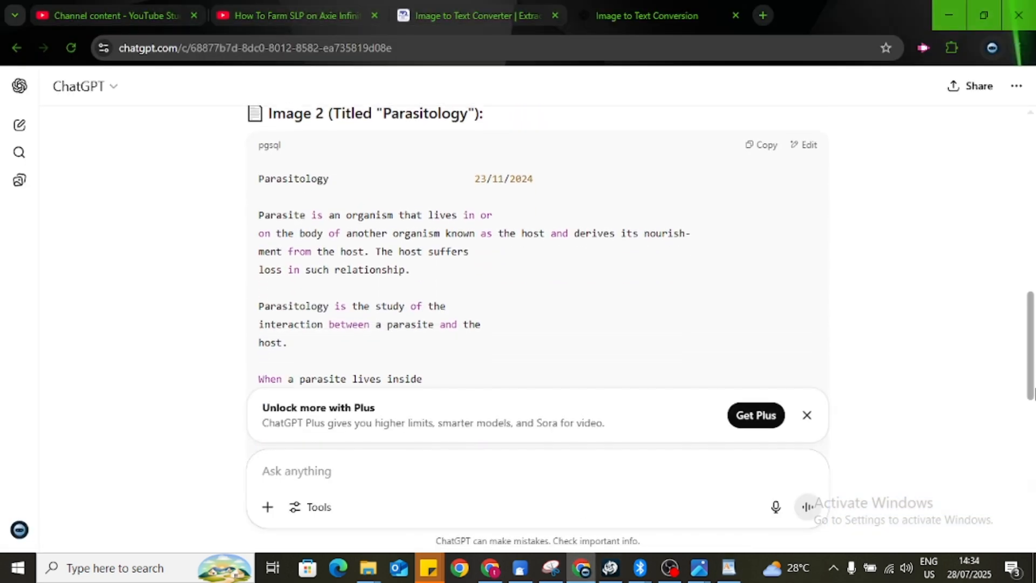
click(757, 140)
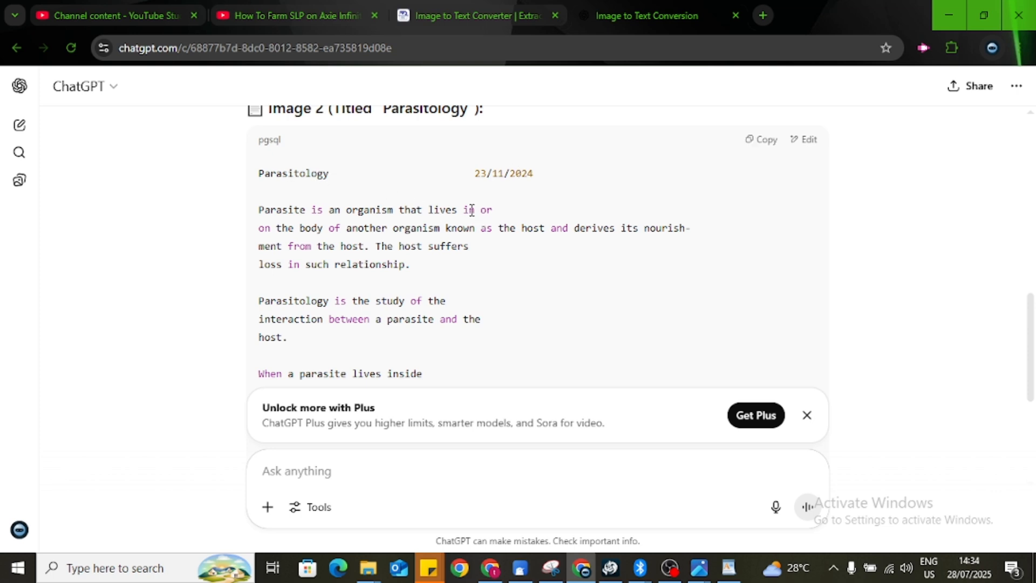
key(alt+Tab)
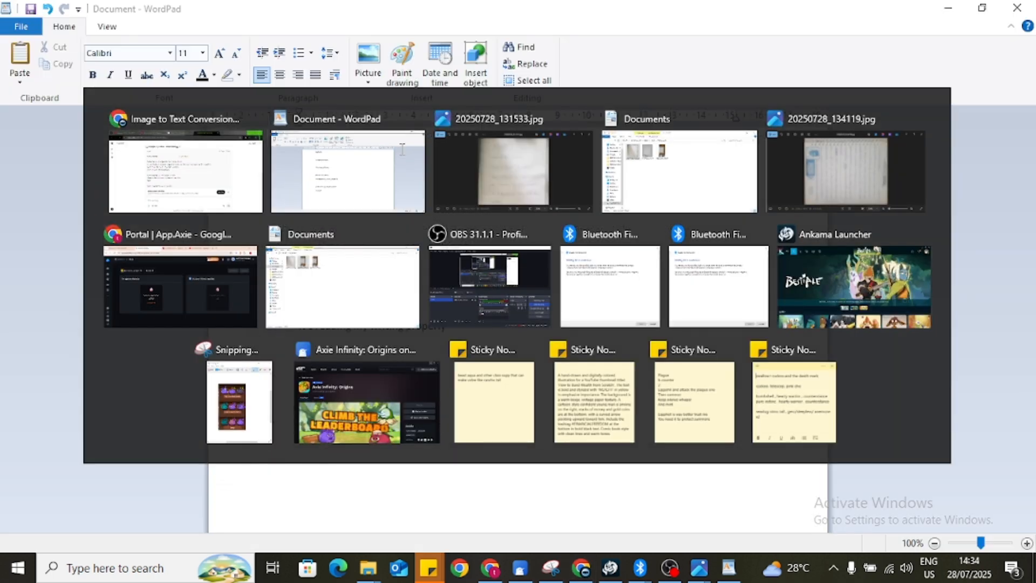
key(ctrl+a)
key(ctrl+v)
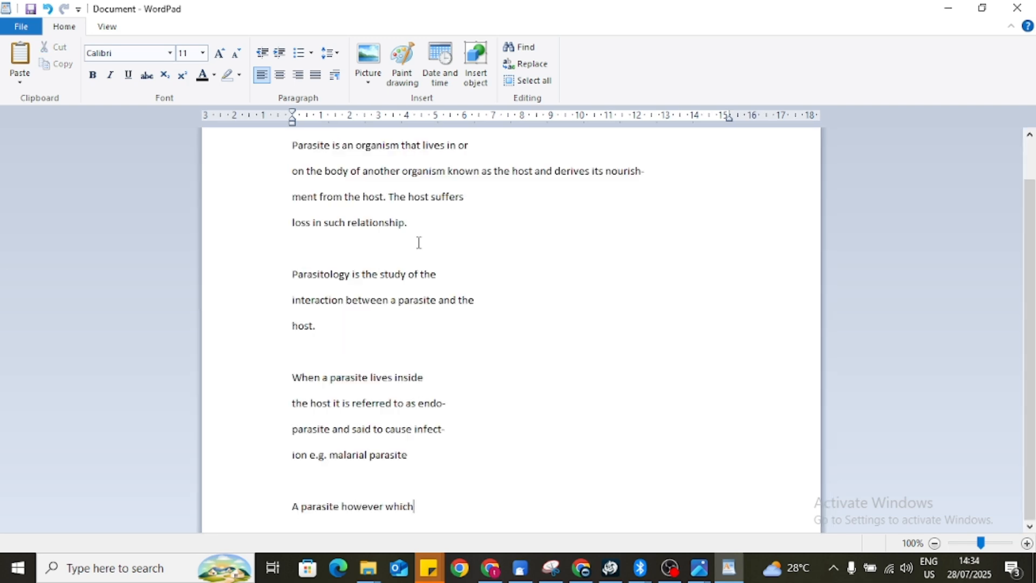
scroll(1035, 322, up, 2)
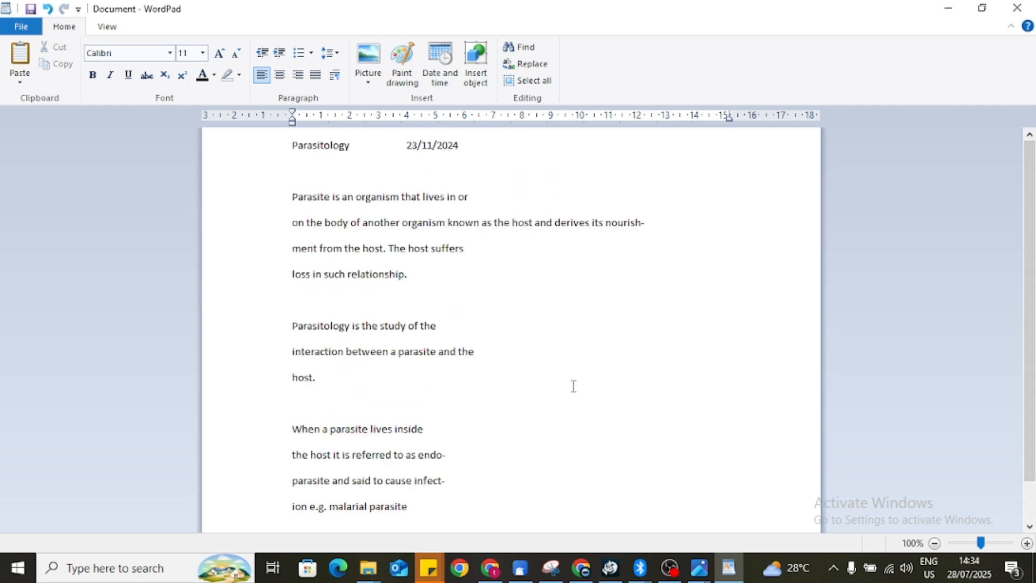
Open the photo 20250728_134119 from the Documents folder and compare its handwriting with the Parasitology text in WordPad.
click(368, 567)
click(440, 483)
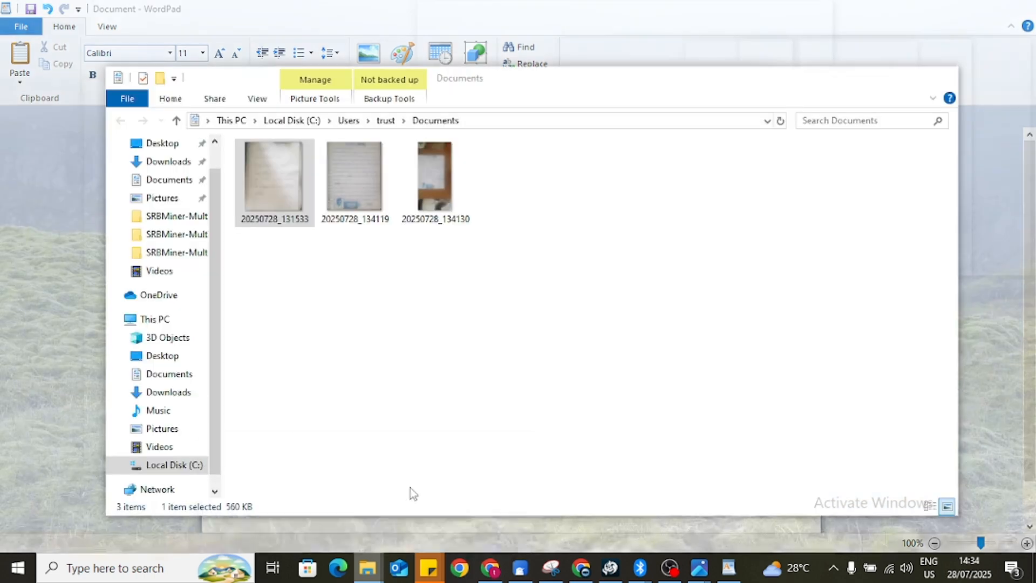
double_click(348, 184)
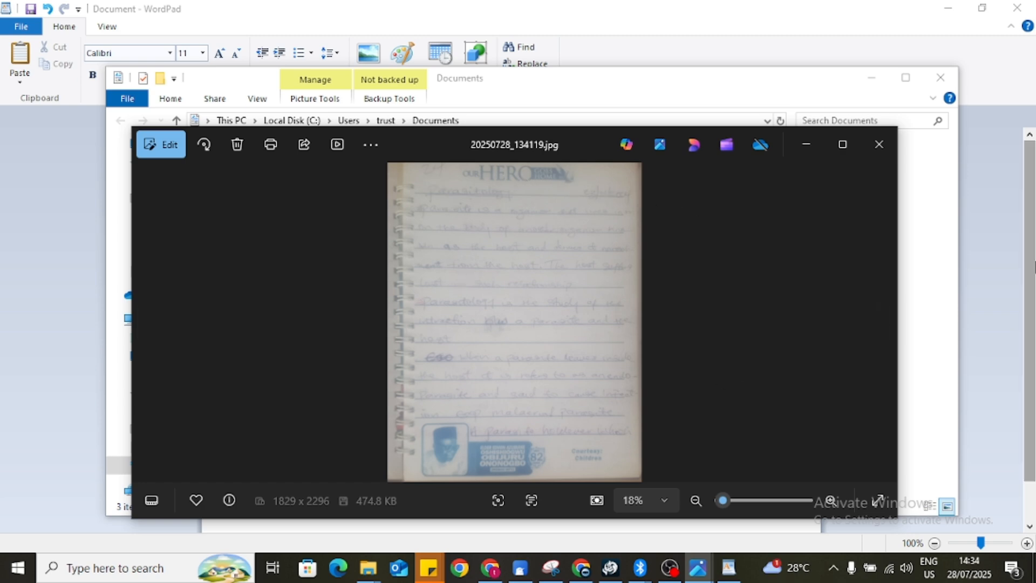
click(959, 285)
click(1028, 259)
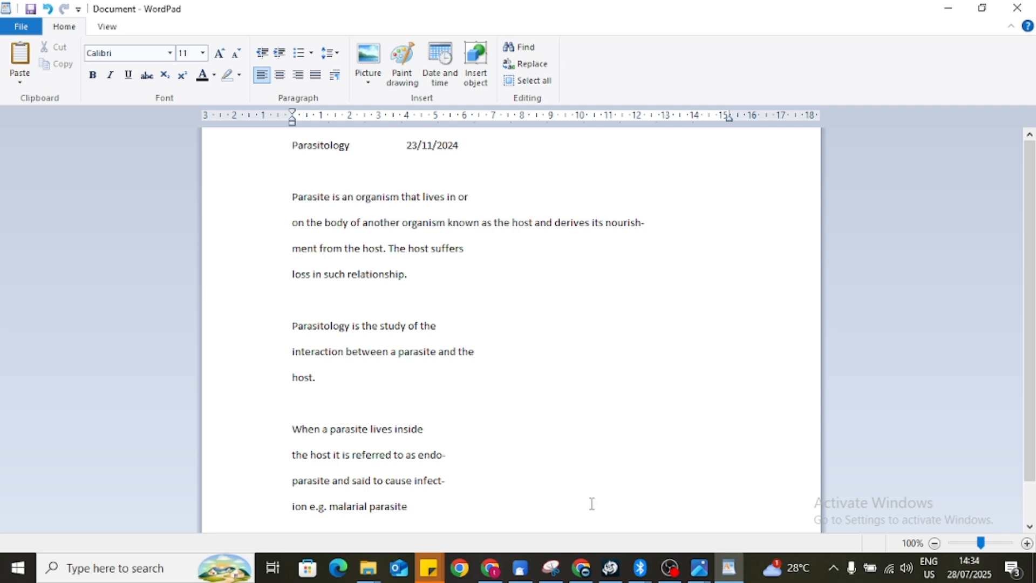
mouse_move(698, 568)
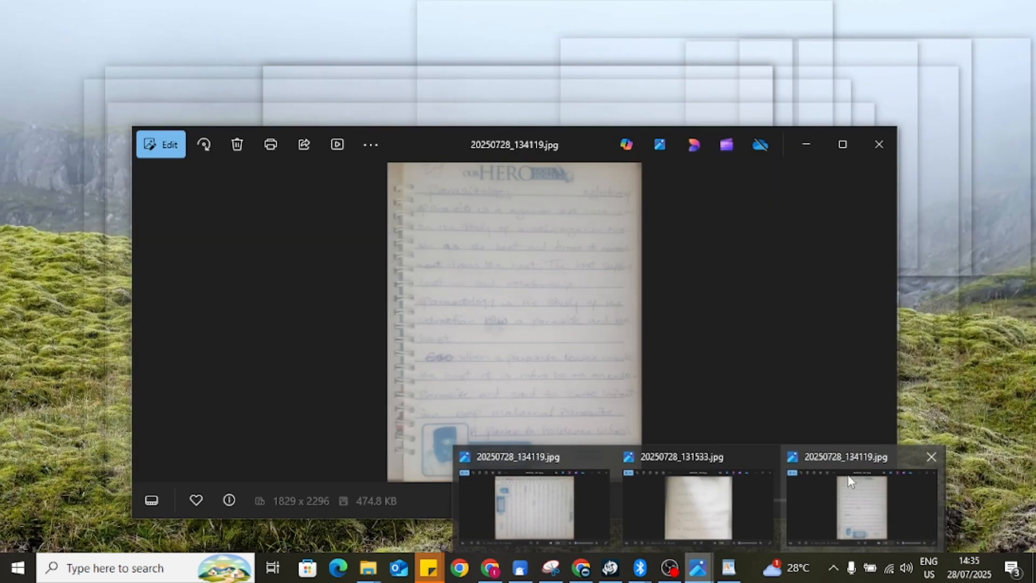
click(860, 459)
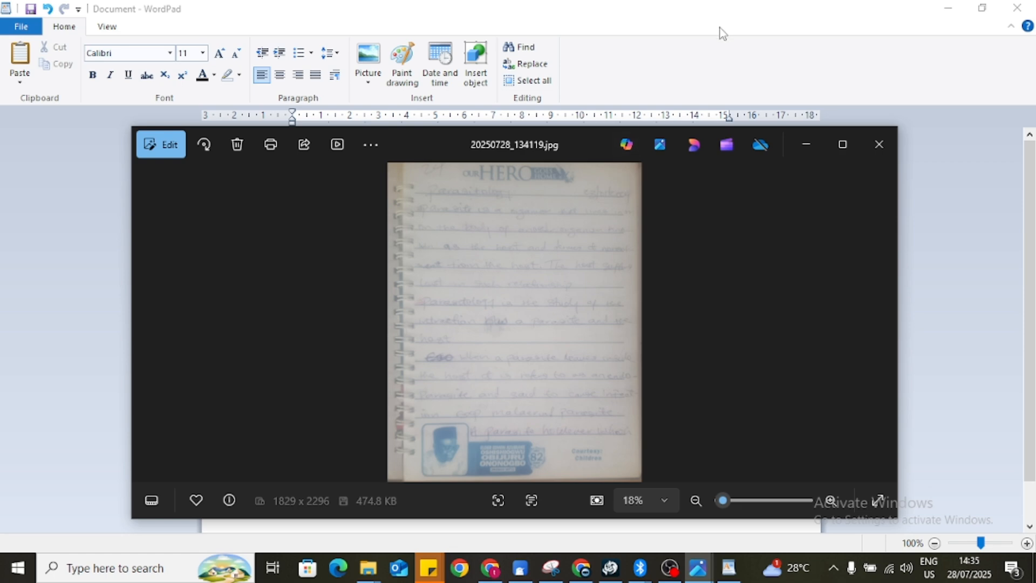
click(663, 39)
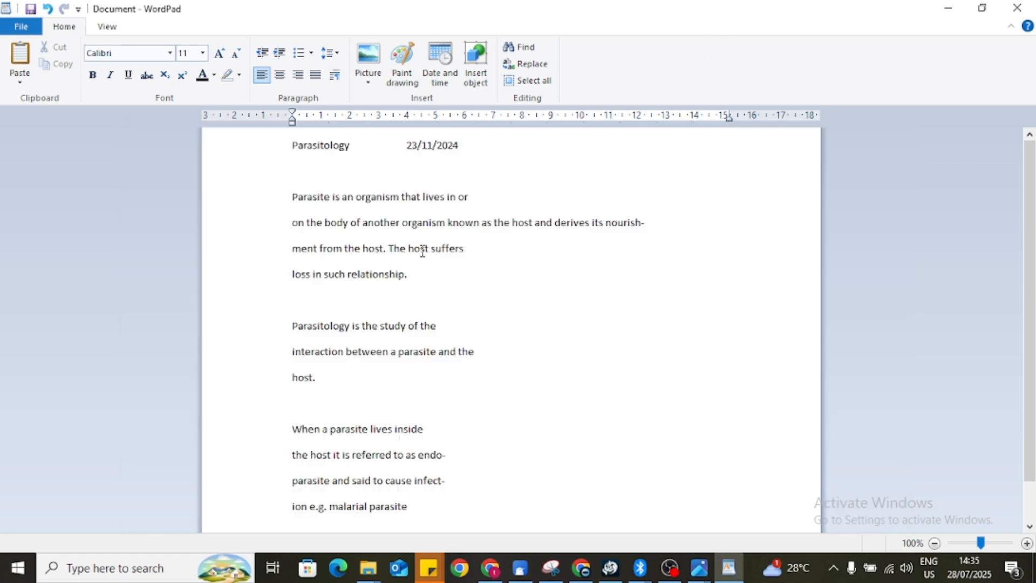
click(583, 567)
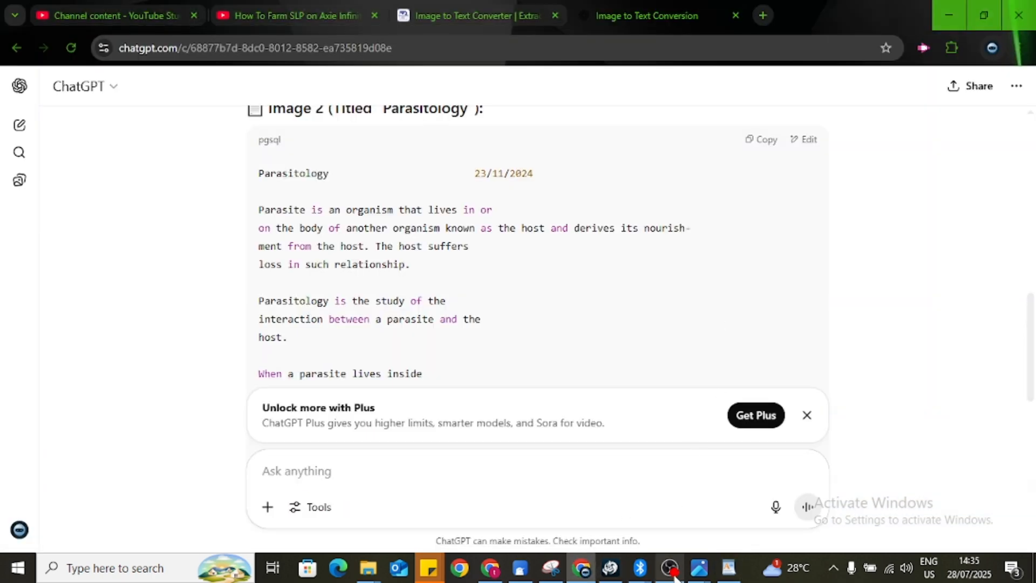
mouse_move(674, 576)
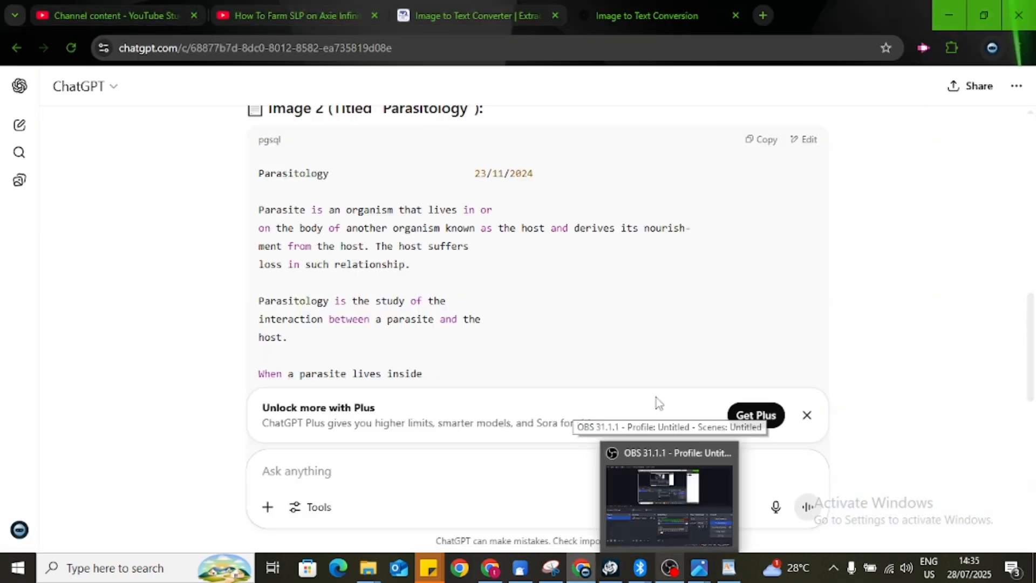